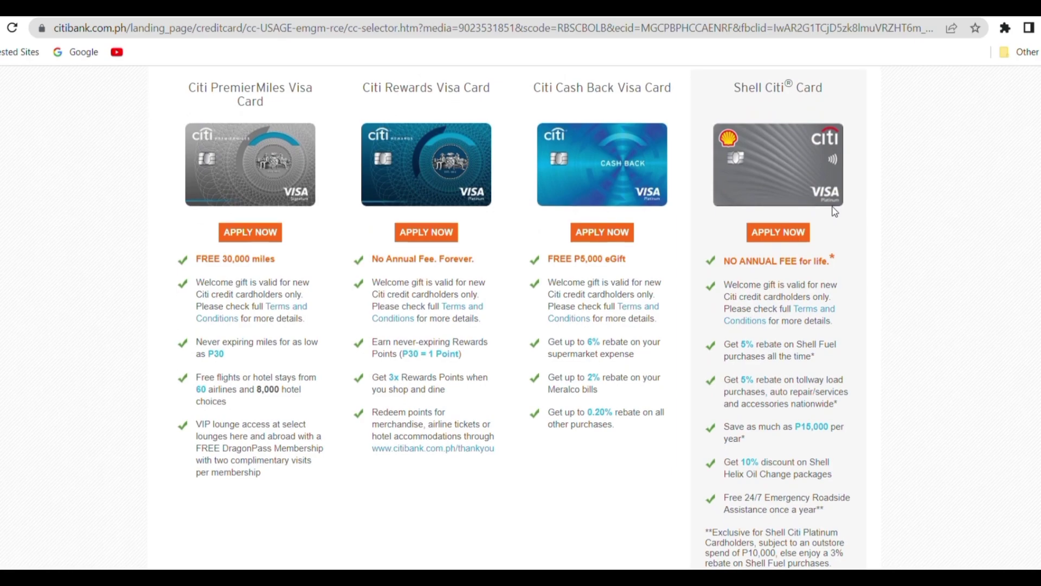
- Scroll the card selector to review the Mercury Drug, Simplicity+ and Prestige card benefits
scroll(835, 211, down, 3)
scroll(838, 211, down, 7)
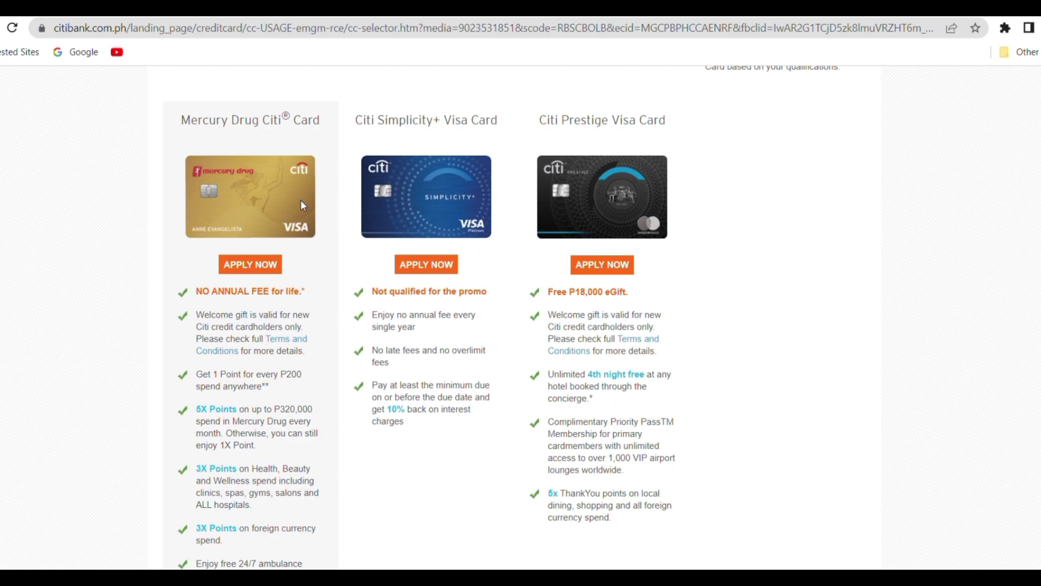
scroll(302, 206, down, 1)
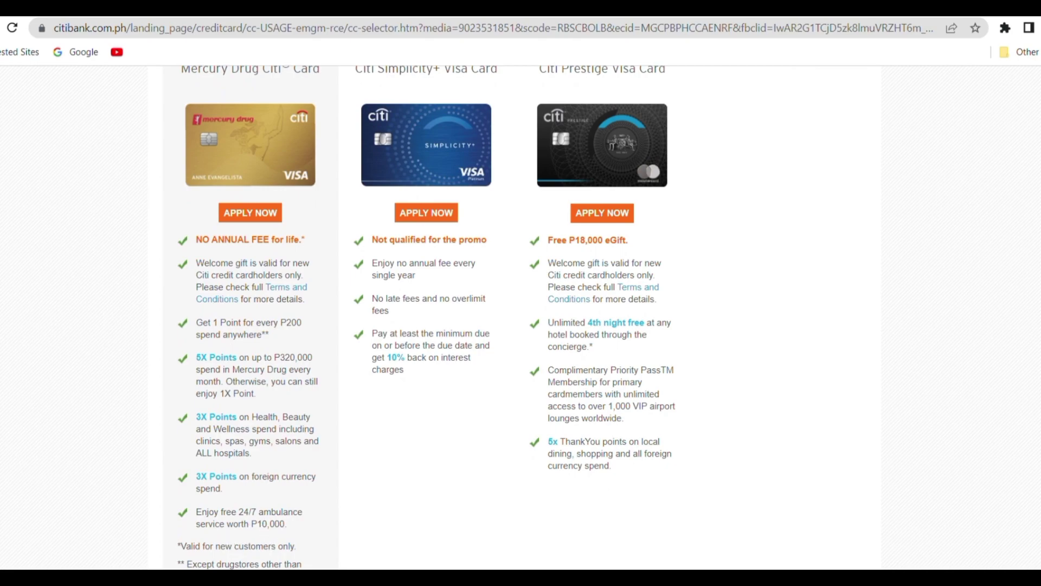
scroll(426, 325, down, 1)
scroll(426, 325, up, 3)
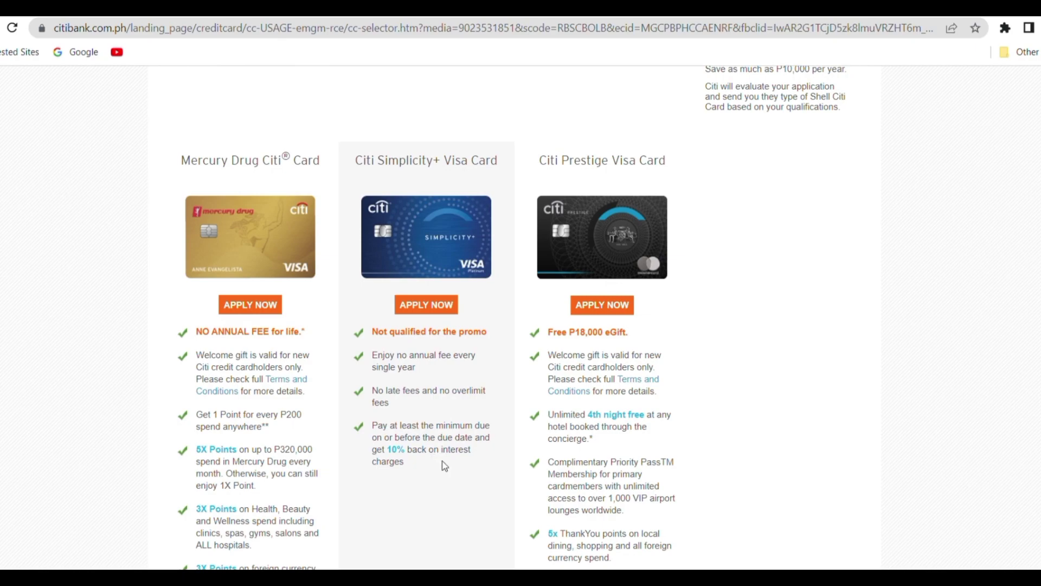
- Start an application for the Citi Rewards Visa Card from the card selector
scroll(445, 189, up, 8)
click(445, 188)
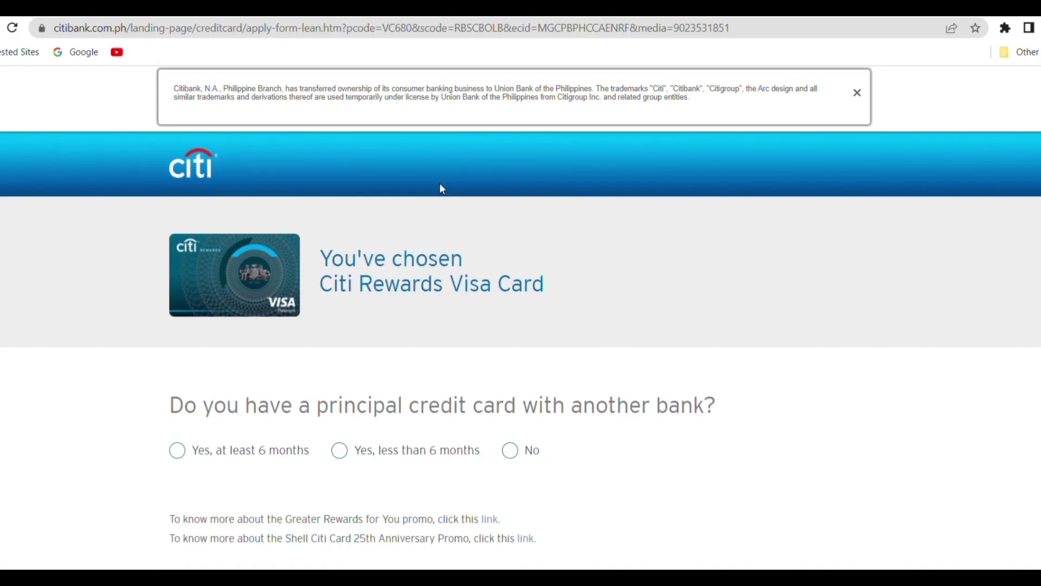
scroll(487, 384, down, 2)
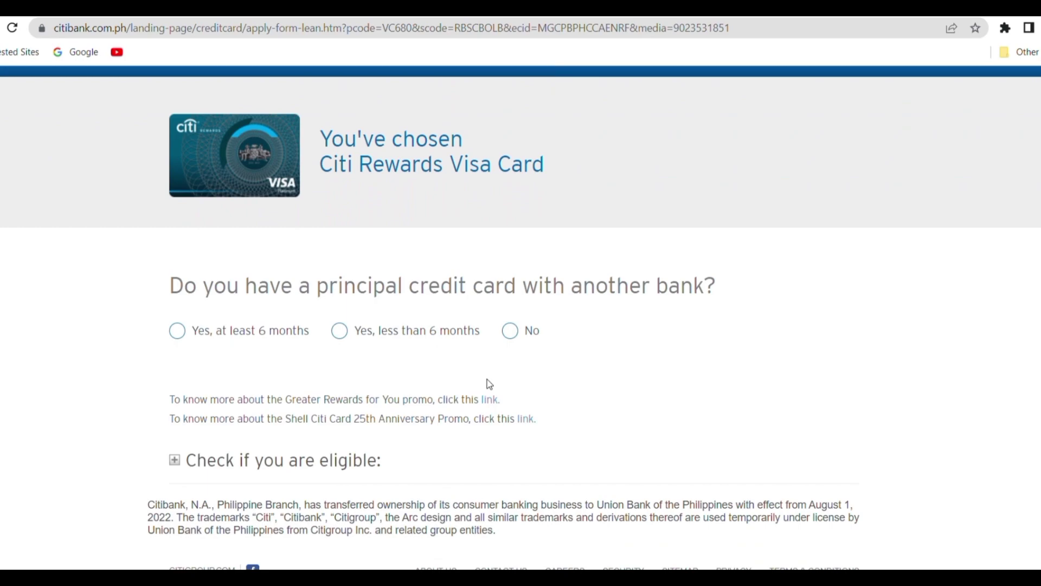
scroll(487, 379, down, 1)
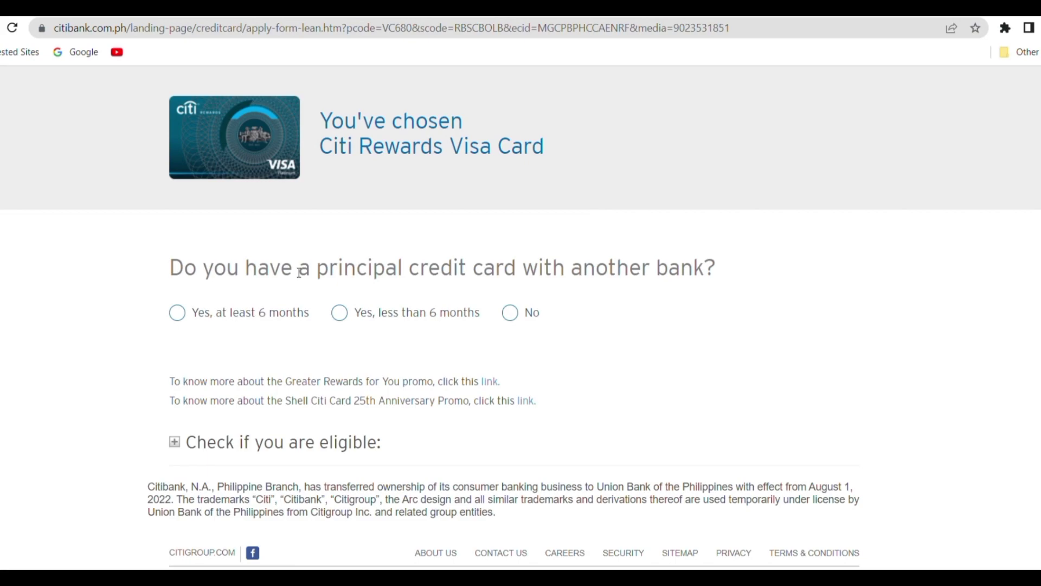
- Answer Yes, at least 6 months, for another bank's card, and Yes to Php180,000 income
click(274, 321)
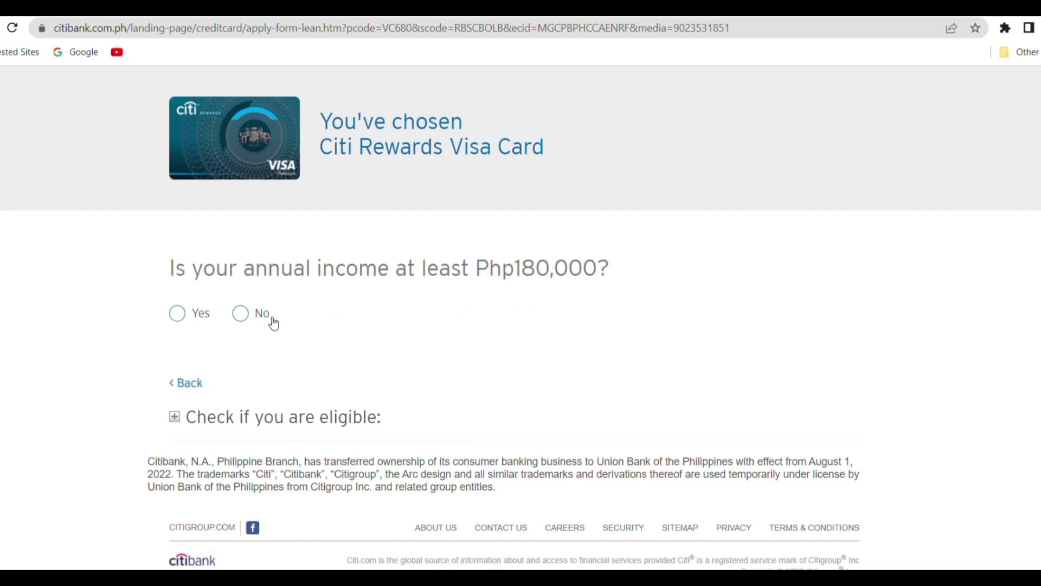
click(180, 383)
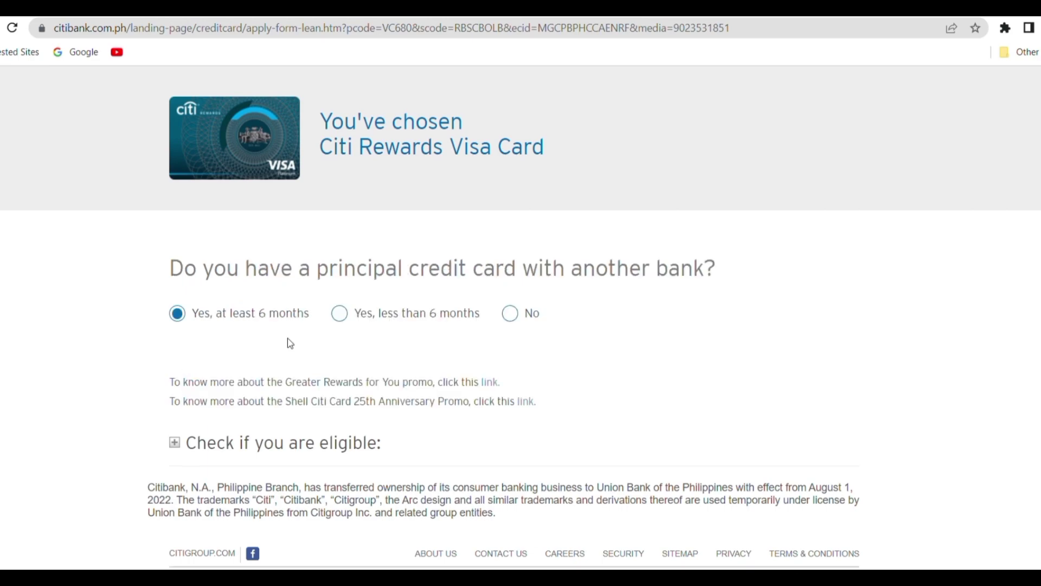
click(511, 314)
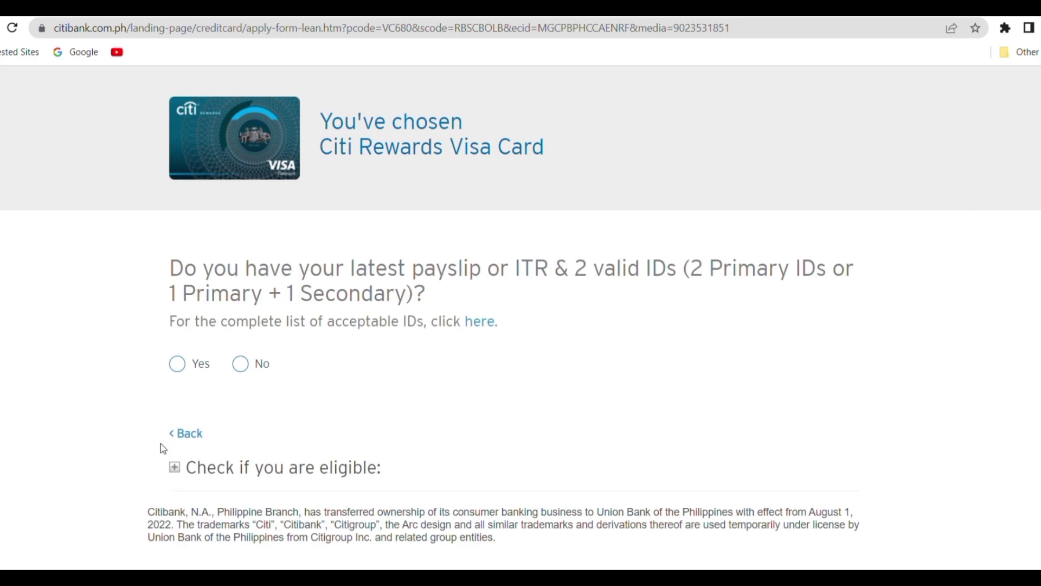
click(176, 435)
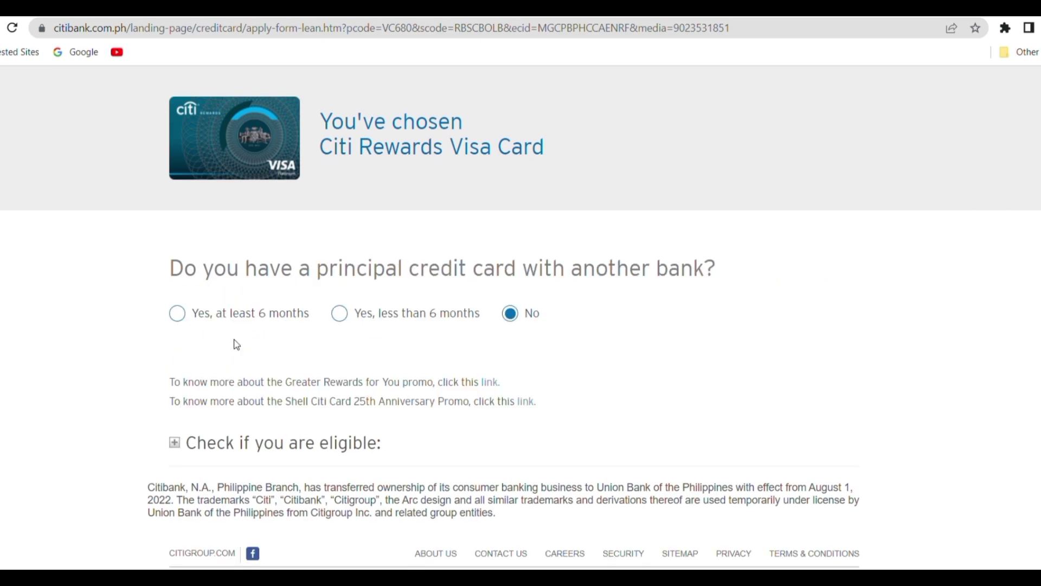
click(178, 313)
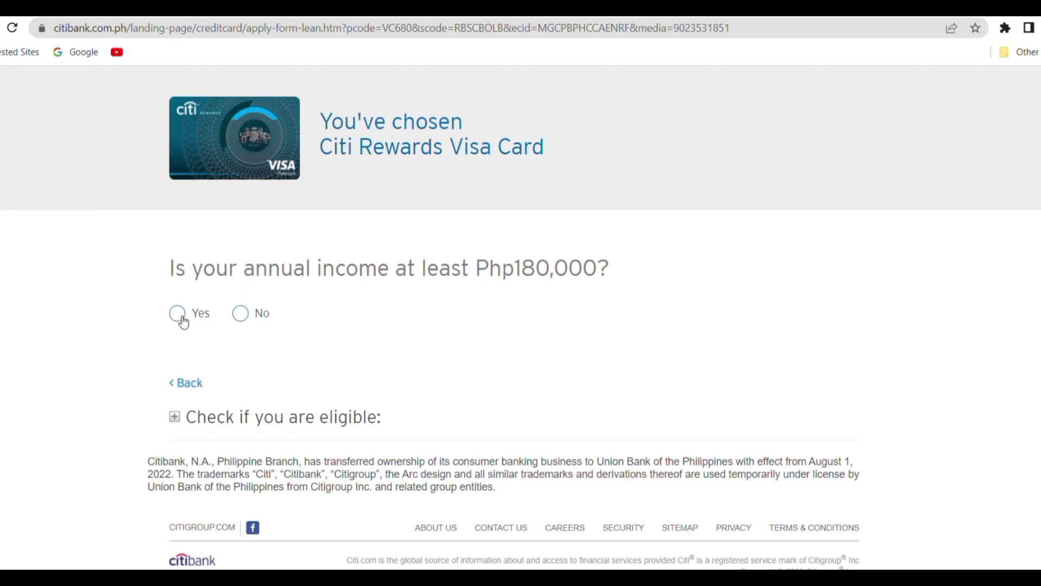
click(179, 315)
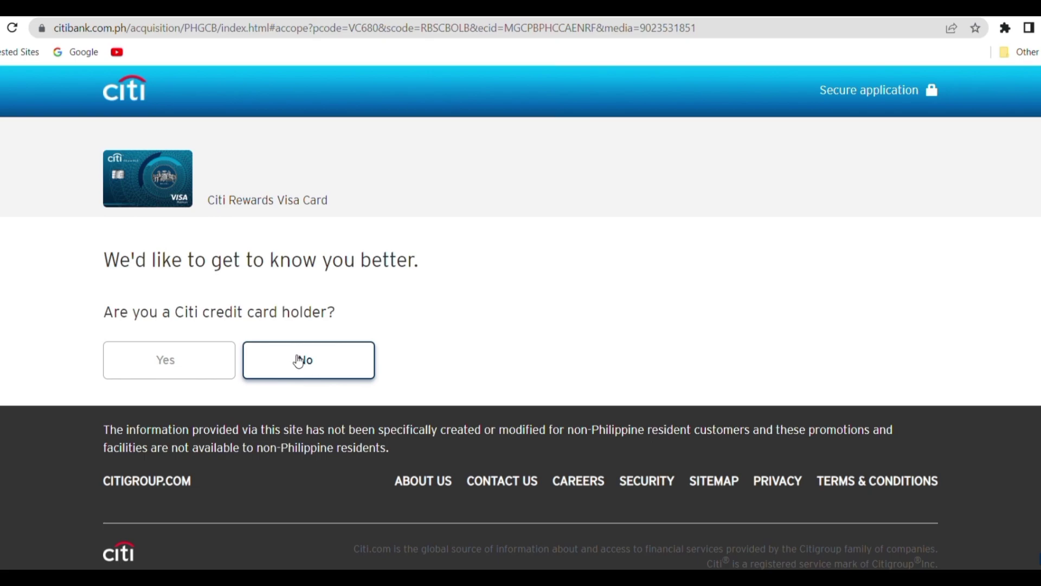
- Answer No to being a Citi credit card holder and scroll through the revealed form
click(299, 362)
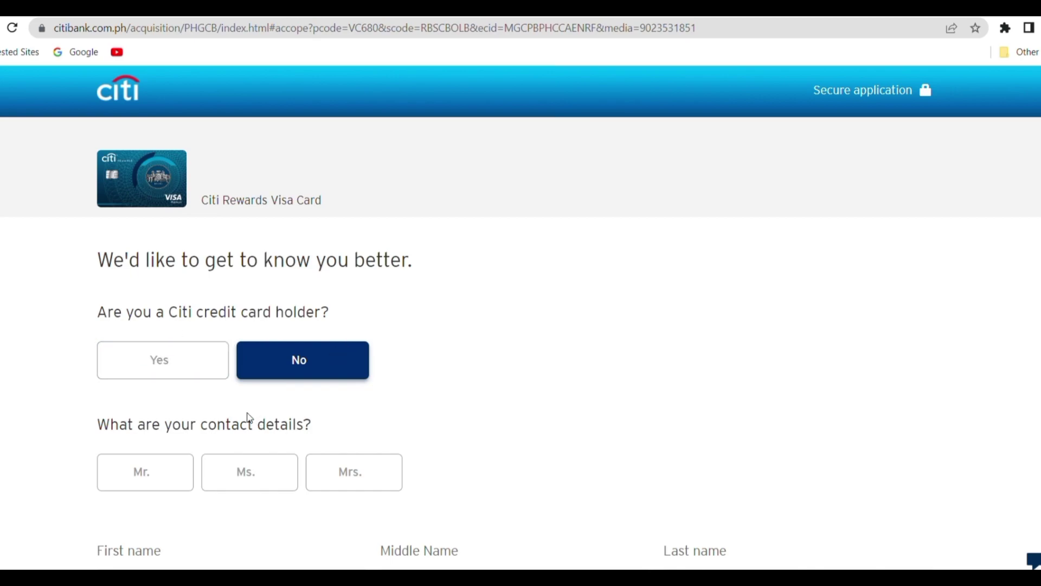
scroll(251, 418, down, 4)
scroll(253, 418, down, 2)
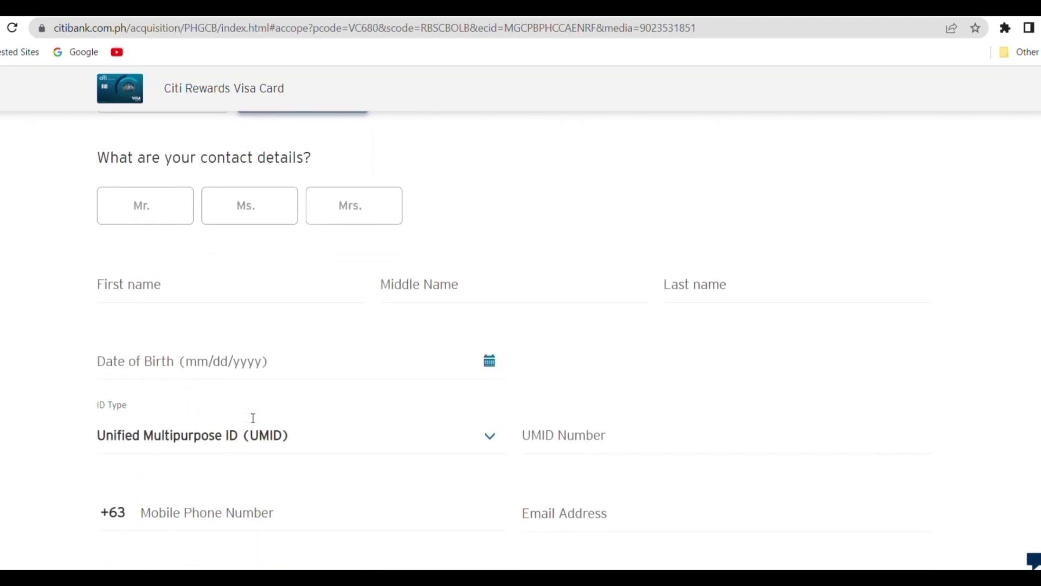
scroll(250, 418, down, 2)
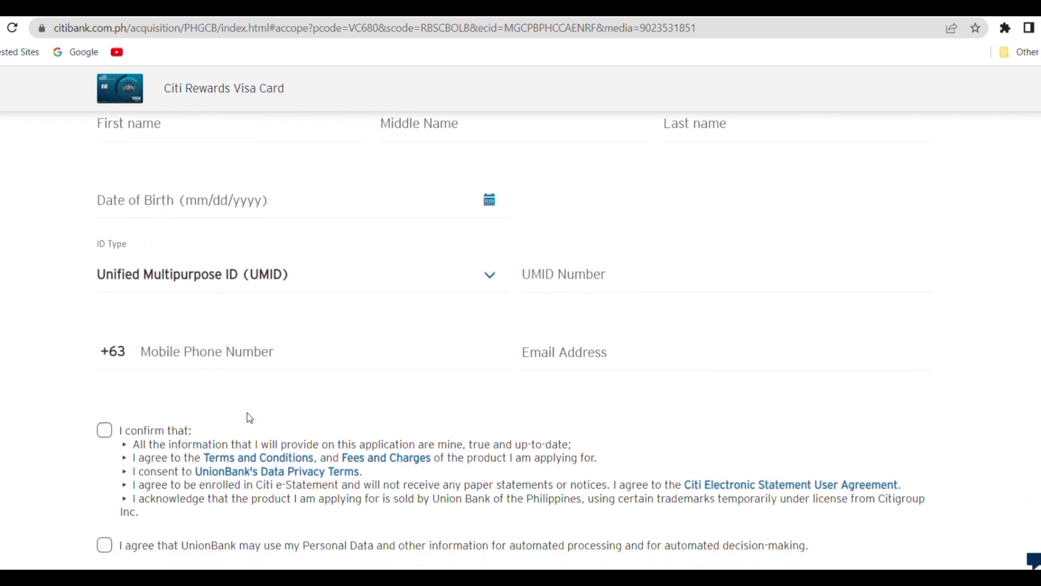
scroll(250, 418, up, 2)
scroll(250, 418, up, 2)
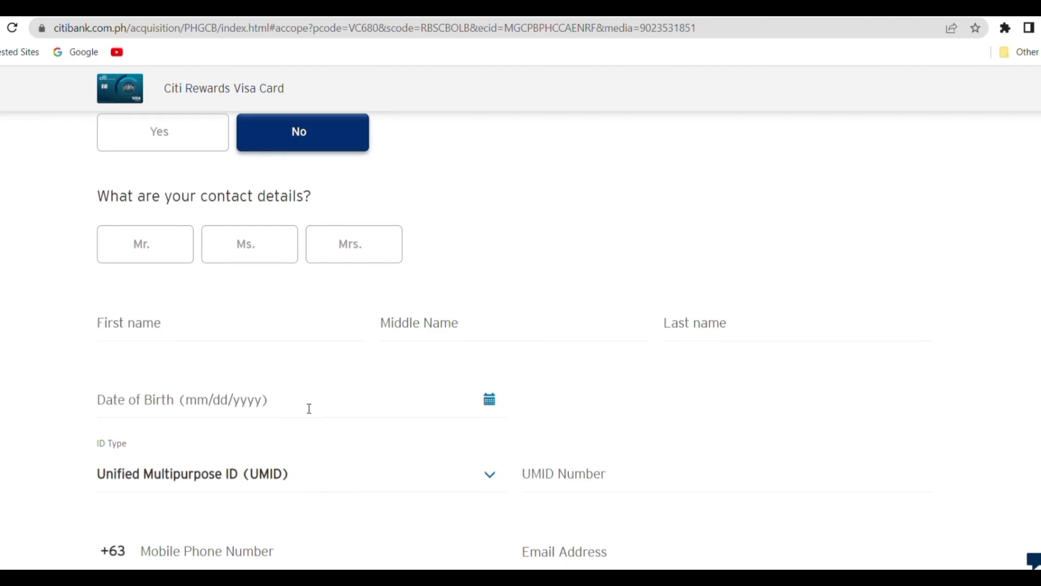
scroll(309, 407, down, 3)
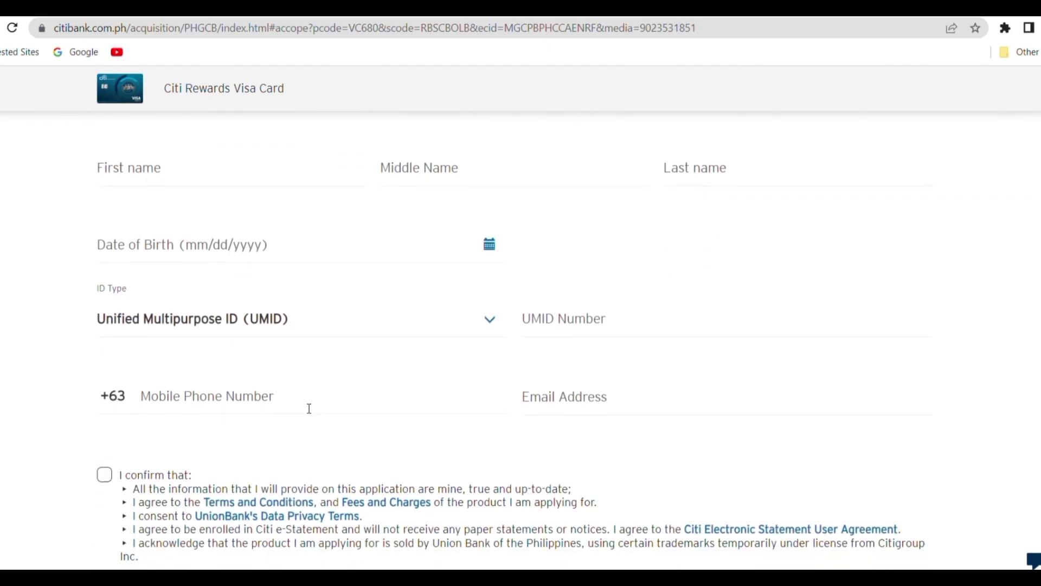
- Check the ID Type list, keeping UMID, and try the mobile, e-mail and UMID fields
click(495, 330)
scroll(421, 356, down, 1)
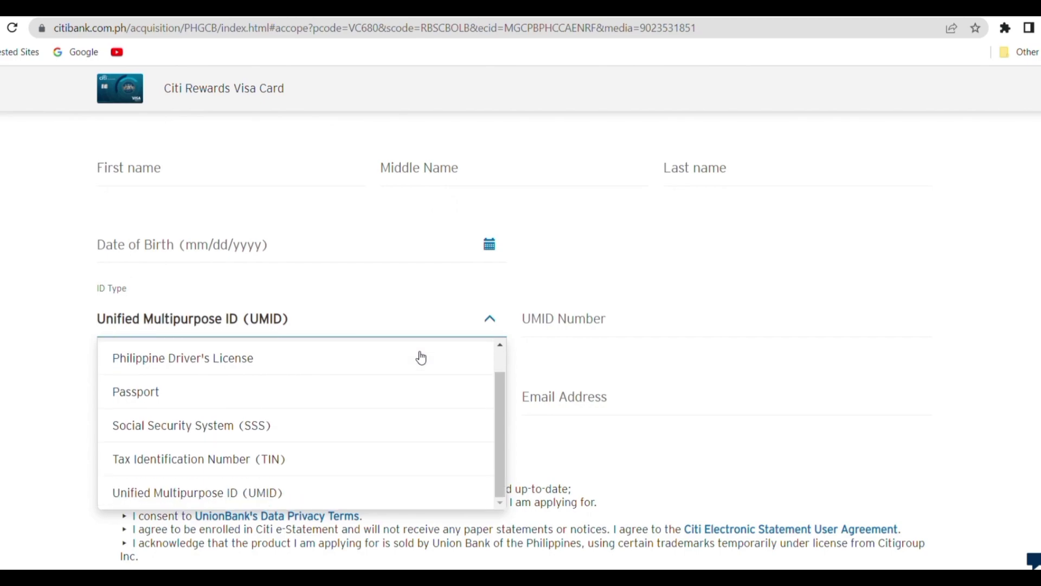
click(494, 299)
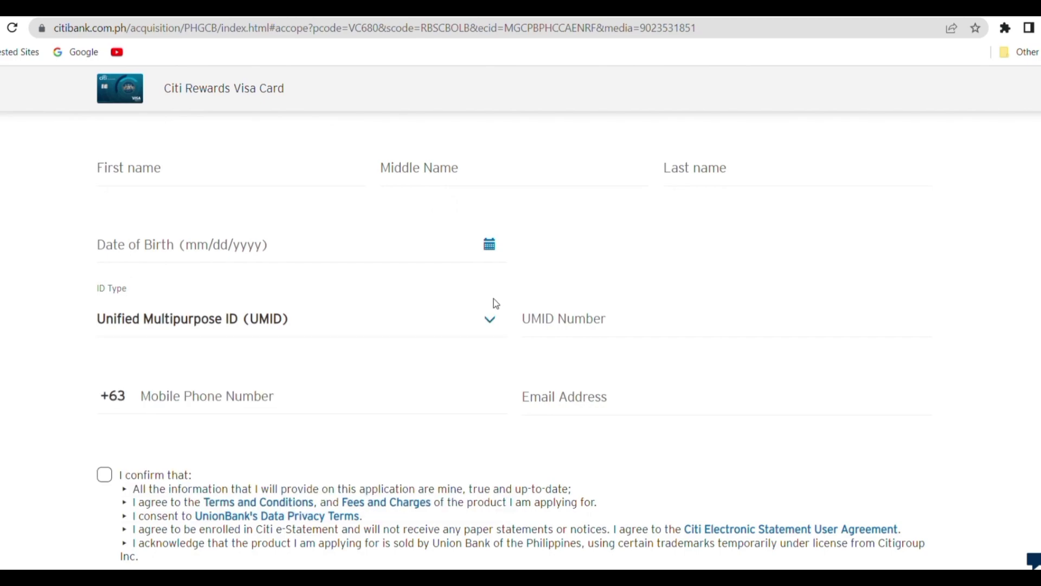
click(493, 412)
click(696, 421)
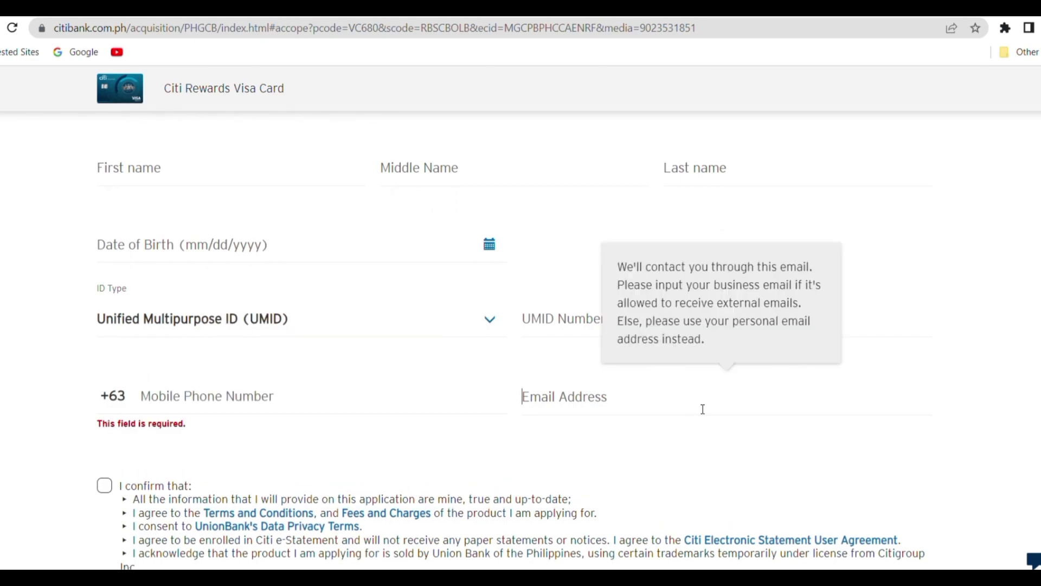
click(596, 334)
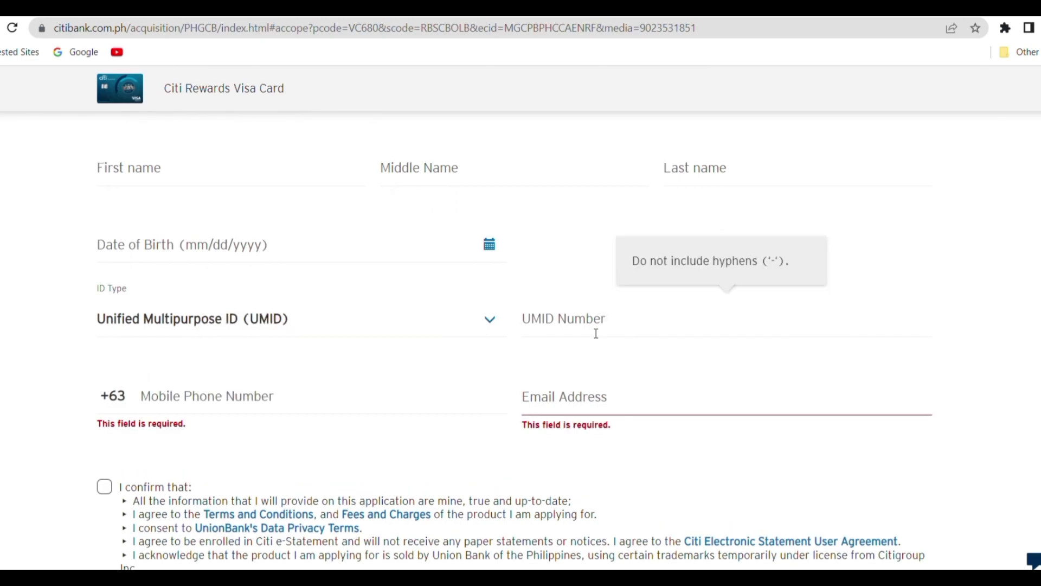
scroll(596, 334, down, 2)
scroll(595, 333, down, 1)
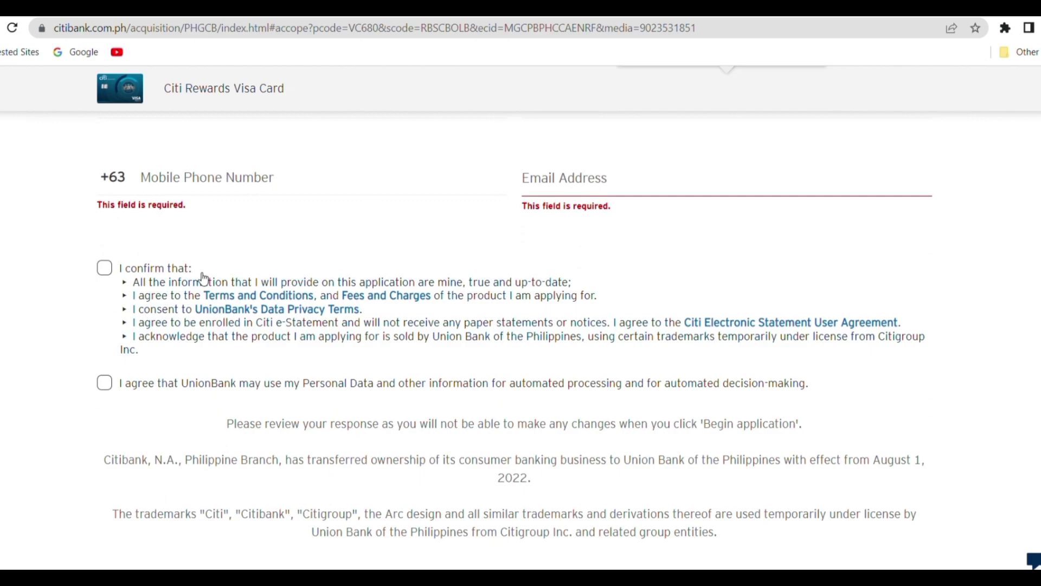
- Toggle the terms confirmation and data-processing consent checkboxes off again, then return to the top
click(107, 274)
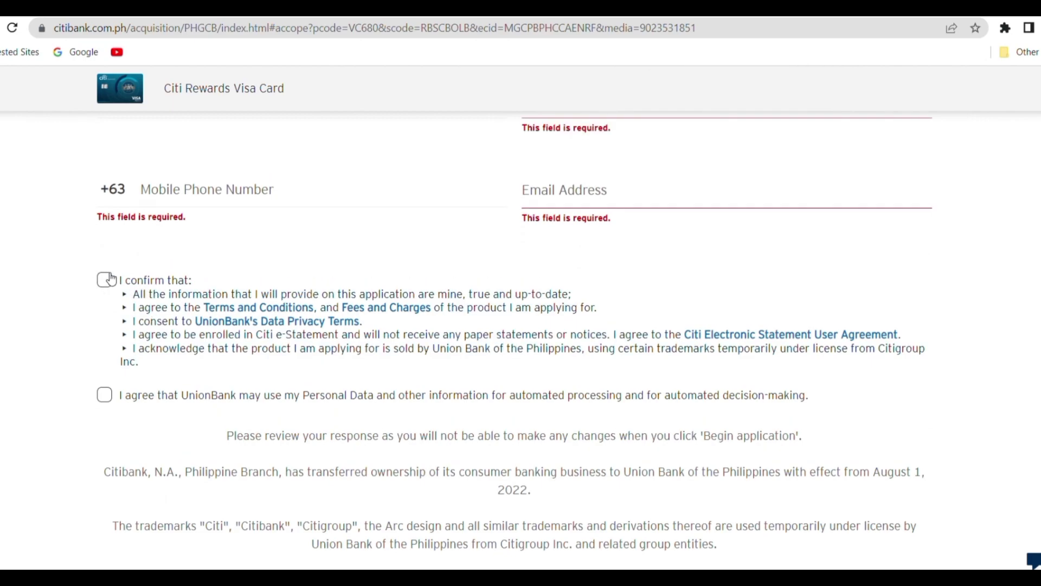
click(111, 279)
click(111, 278)
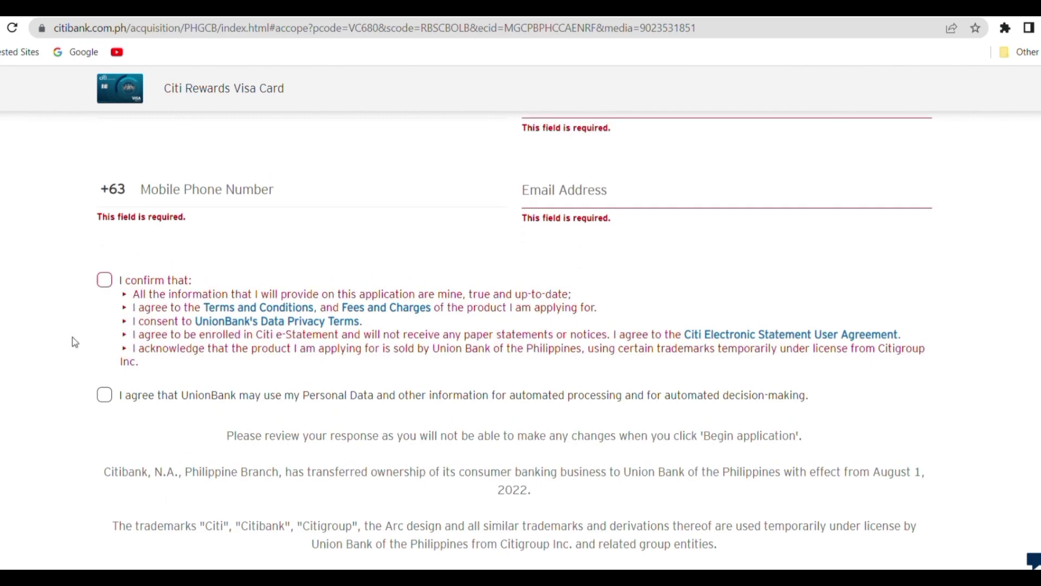
click(109, 404)
click(109, 404)
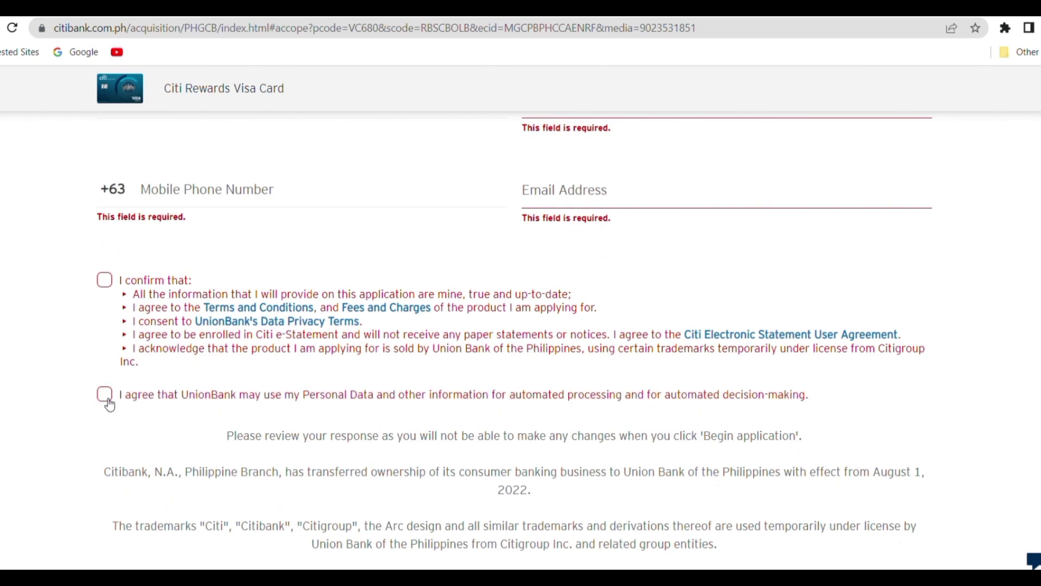
scroll(109, 404, down, 4)
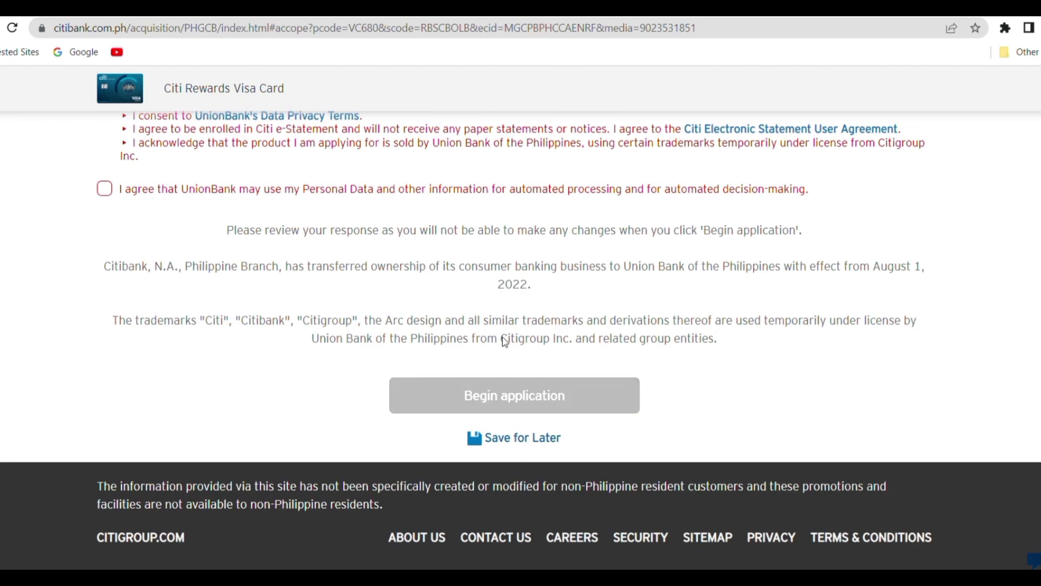
scroll(494, 298, up, 10)
scroll(495, 299, up, 5)
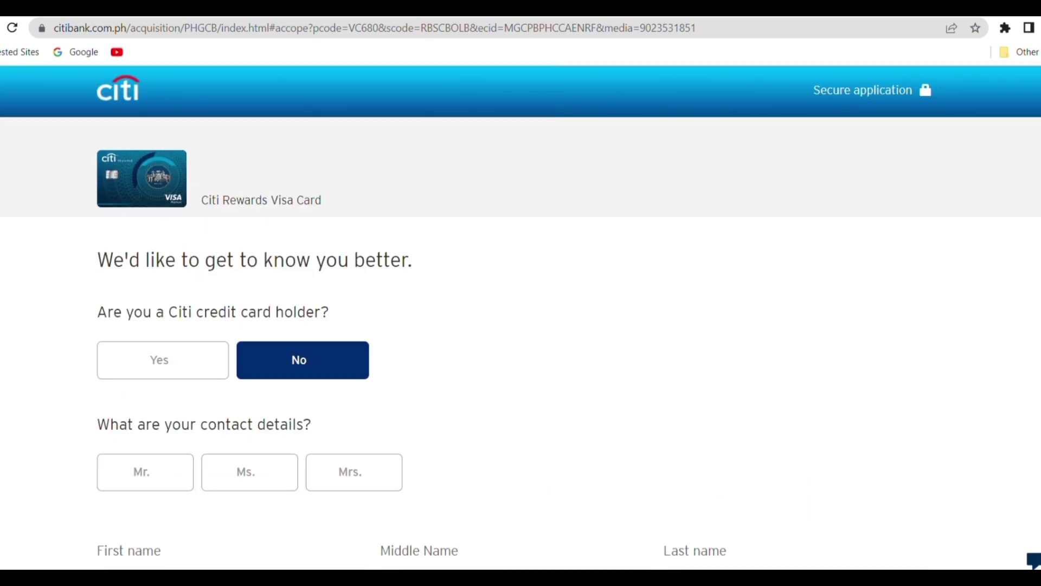
- Reload and answer Yes to another bank's card, payslip/ID, and annual income questions
key(F5)
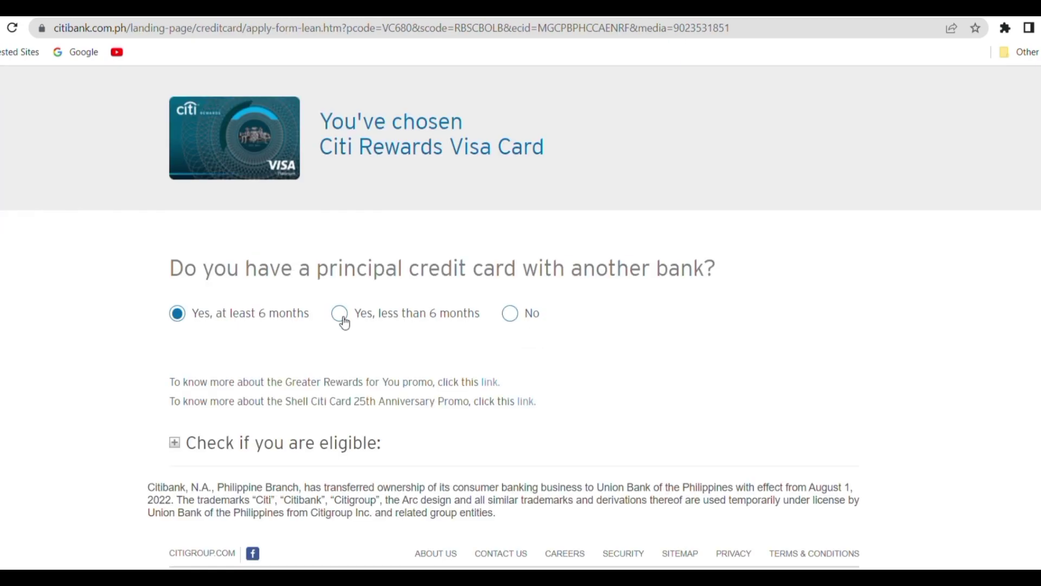
click(343, 317)
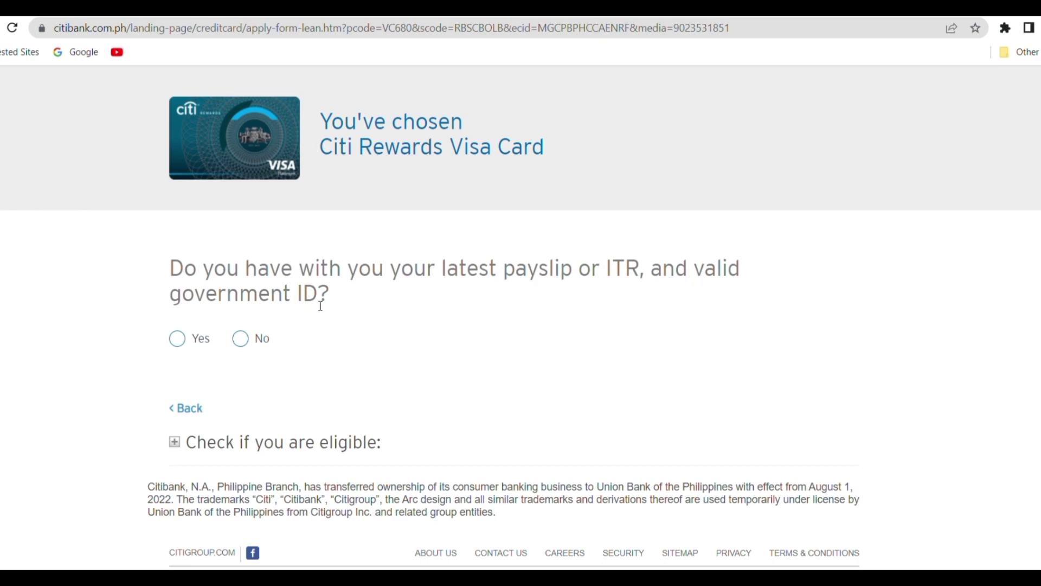
click(187, 347)
click(185, 318)
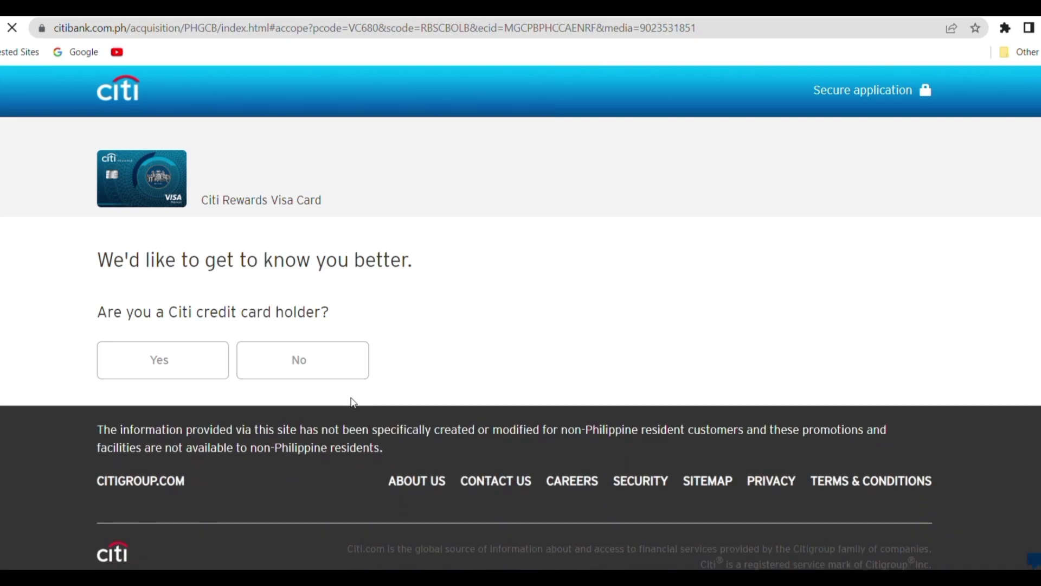
- Choose No for Citi credit card holder and scroll down to Begin application and back
click(311, 369)
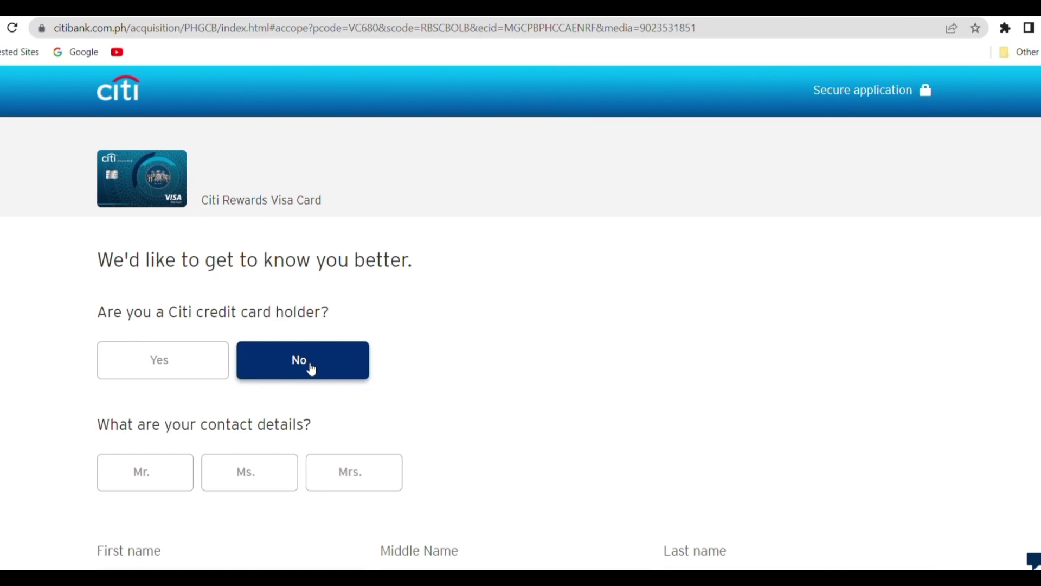
scroll(265, 471, down, 4)
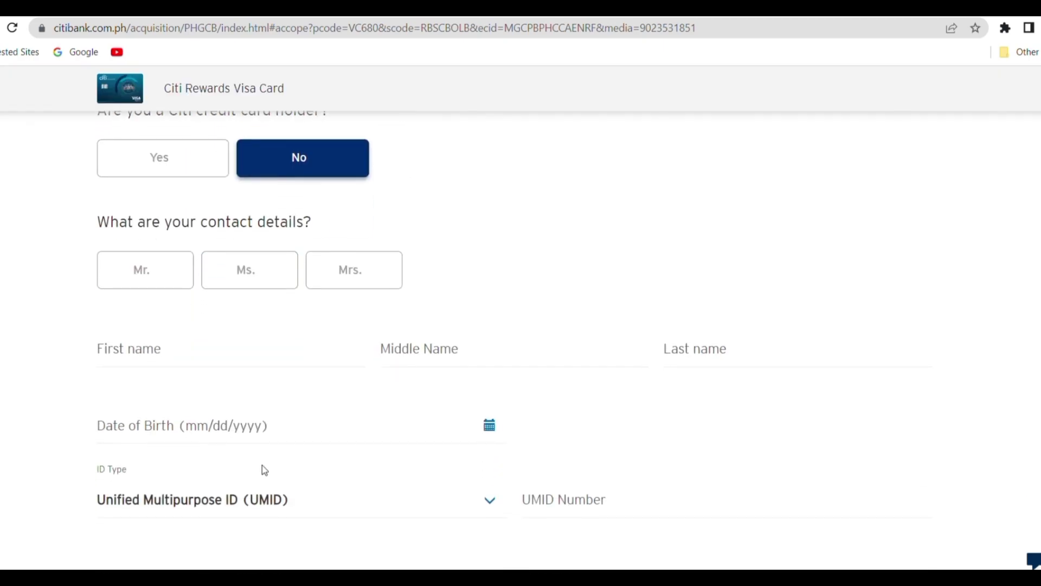
scroll(265, 470, down, 5)
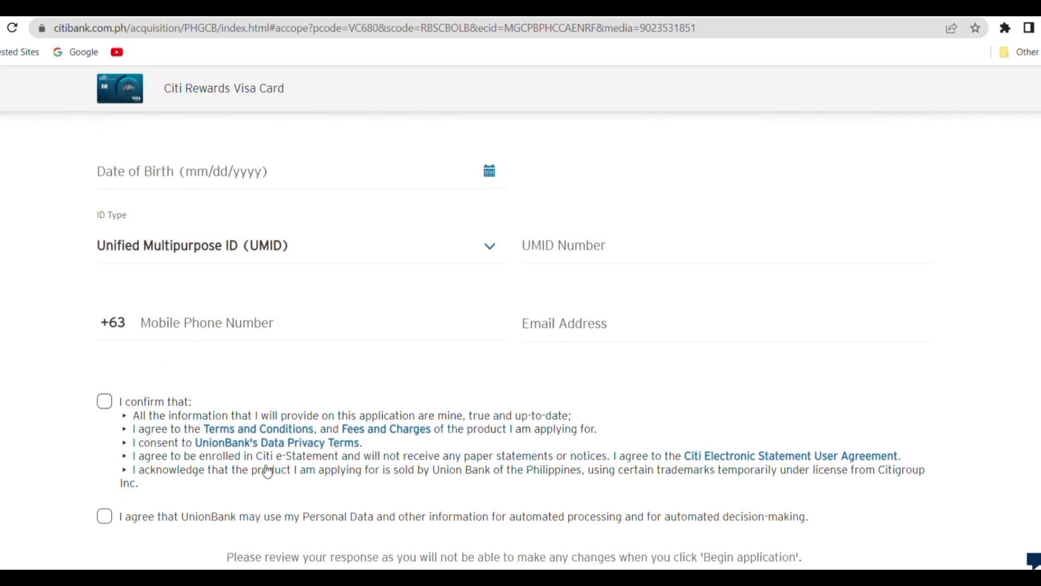
scroll(266, 470, down, 5)
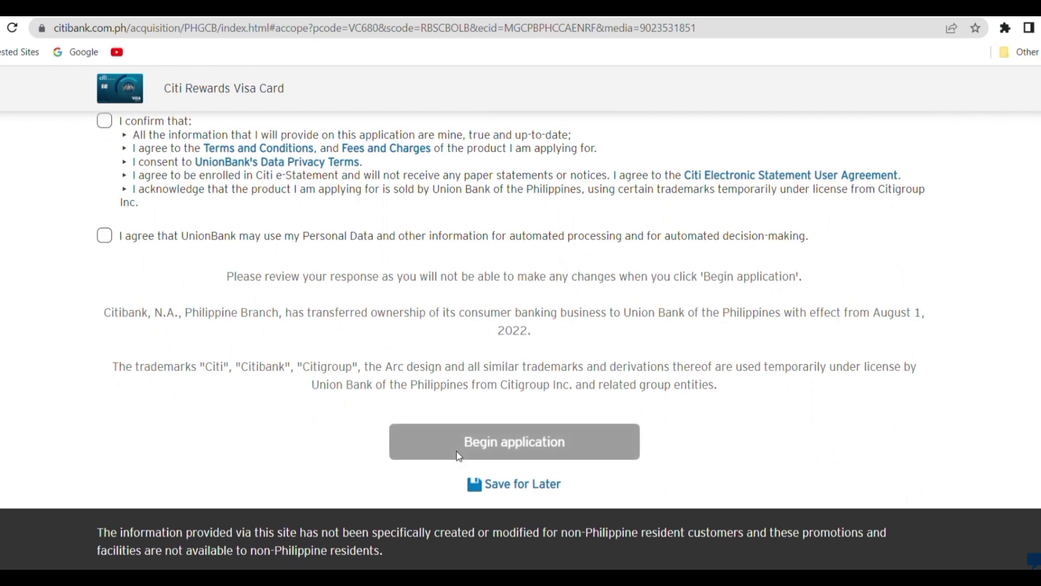
scroll(386, 494, up, 15)
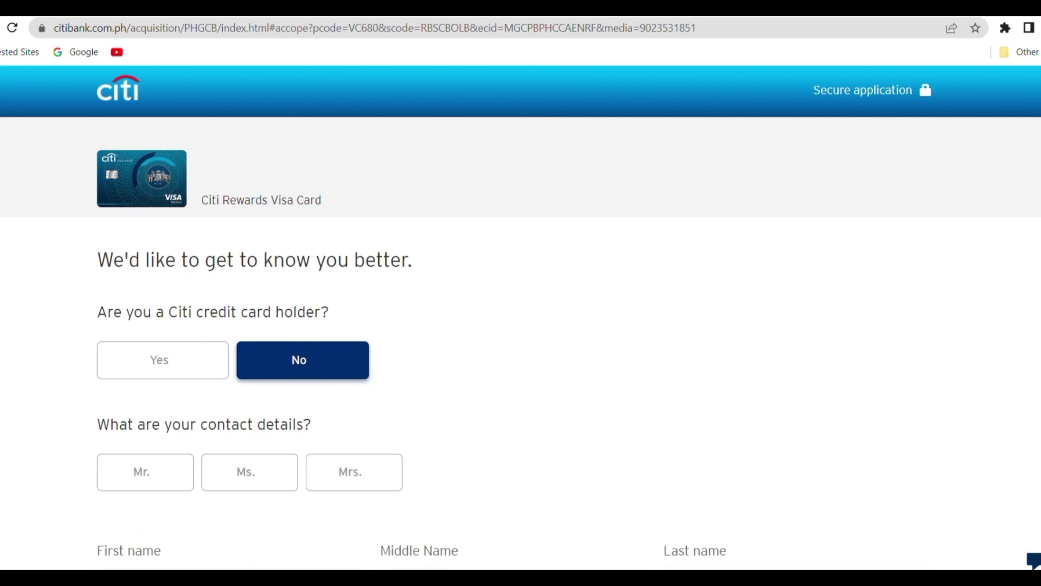
- Reload and answer No to having a principal credit card with another bank
key(F5)
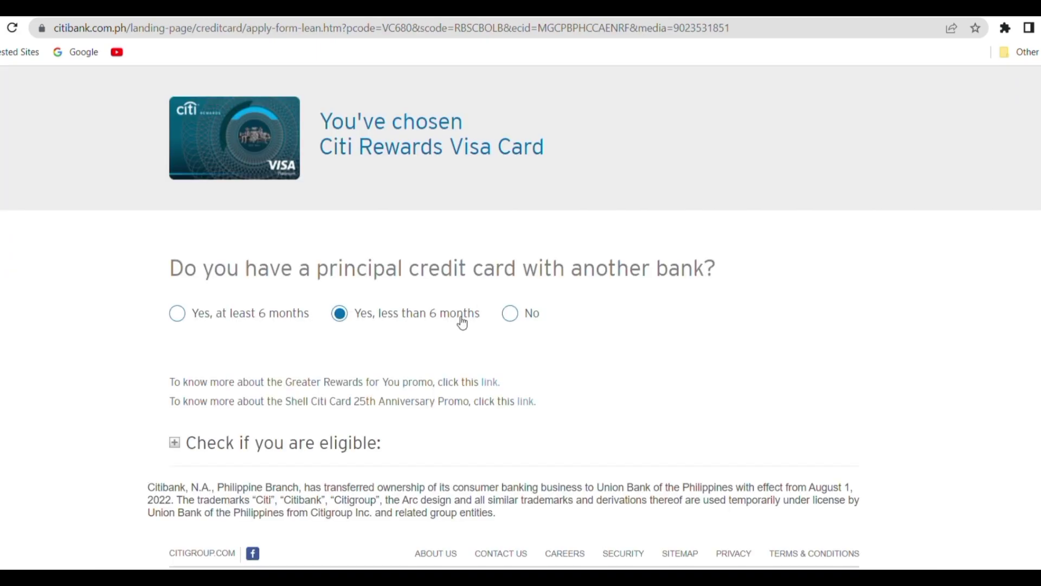
click(513, 314)
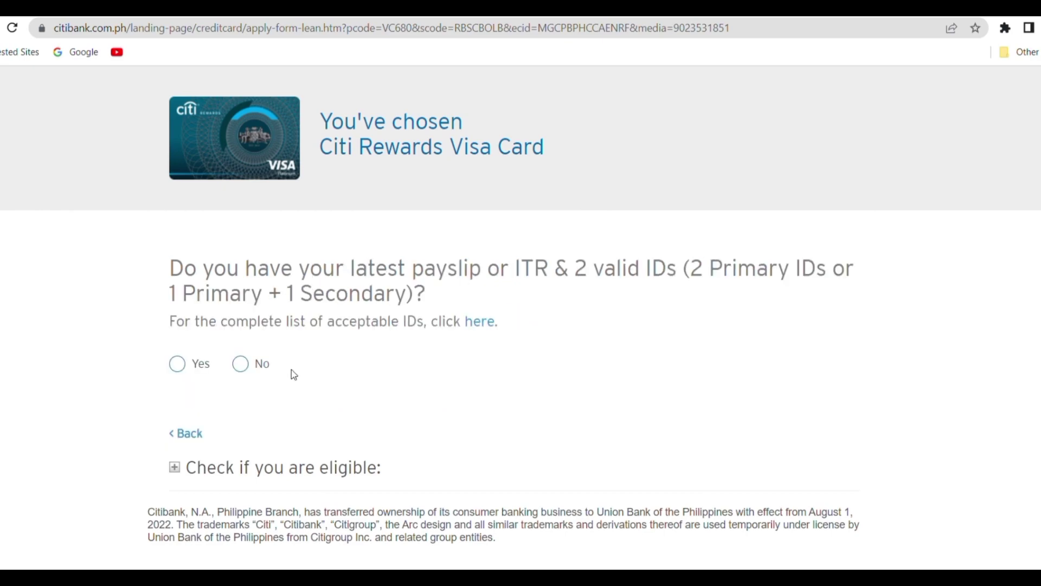
click(183, 434)
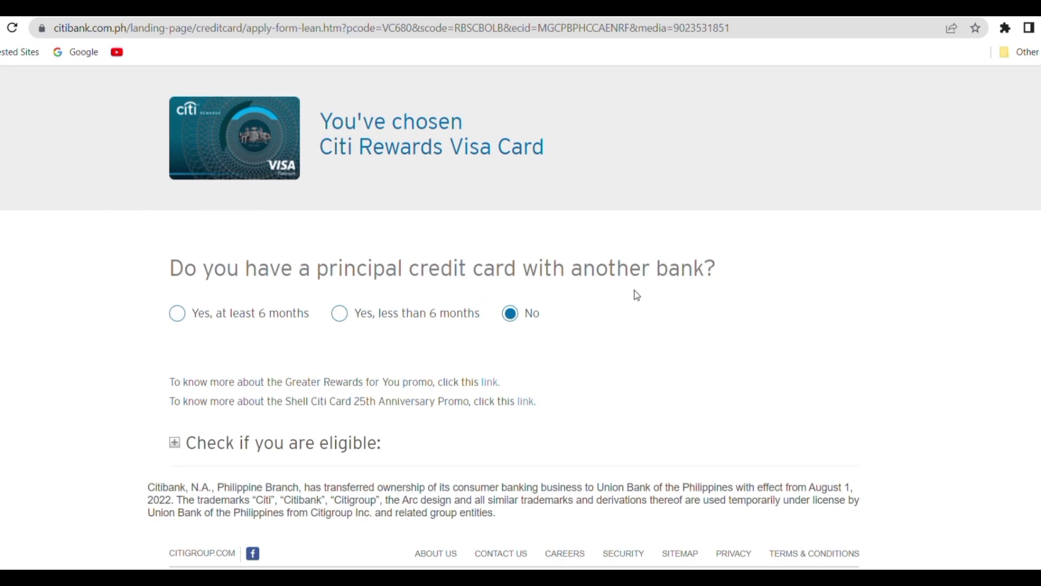
scroll(483, 425, down, 1)
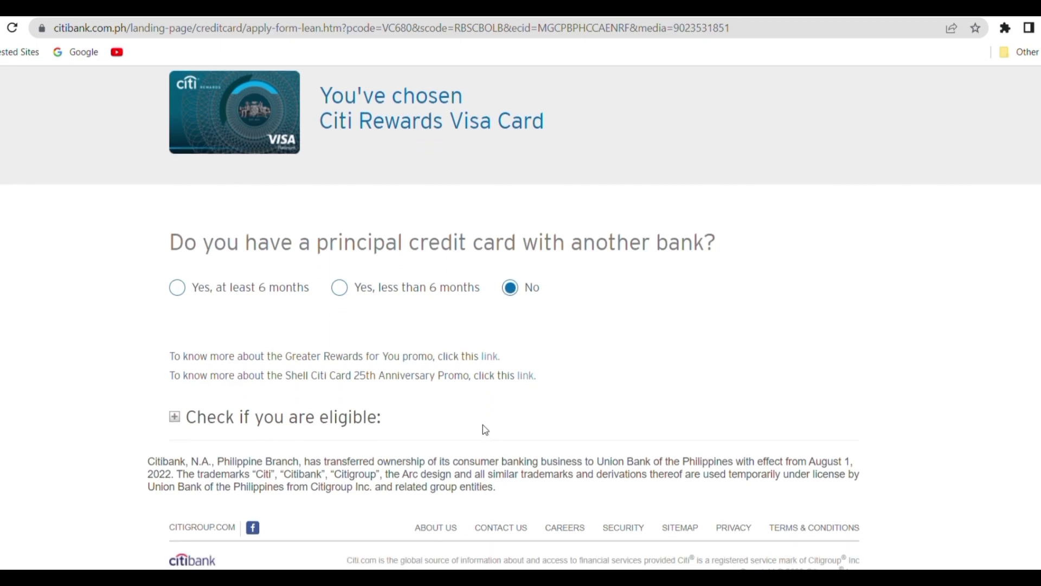
click(510, 288)
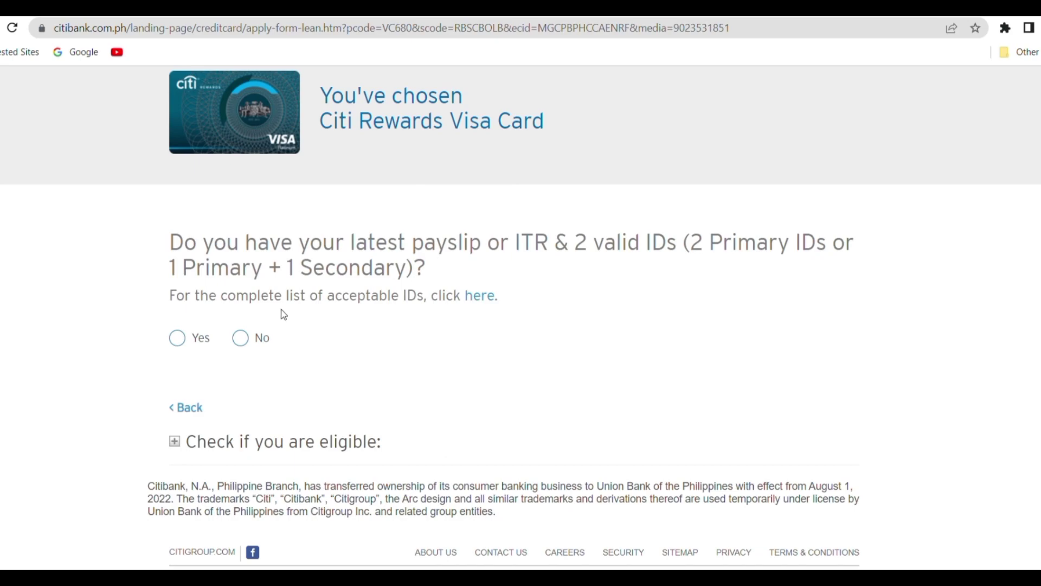
- Open acceptableIDs.pdf and scroll through the Primary and Secondary ID lists
click(486, 304)
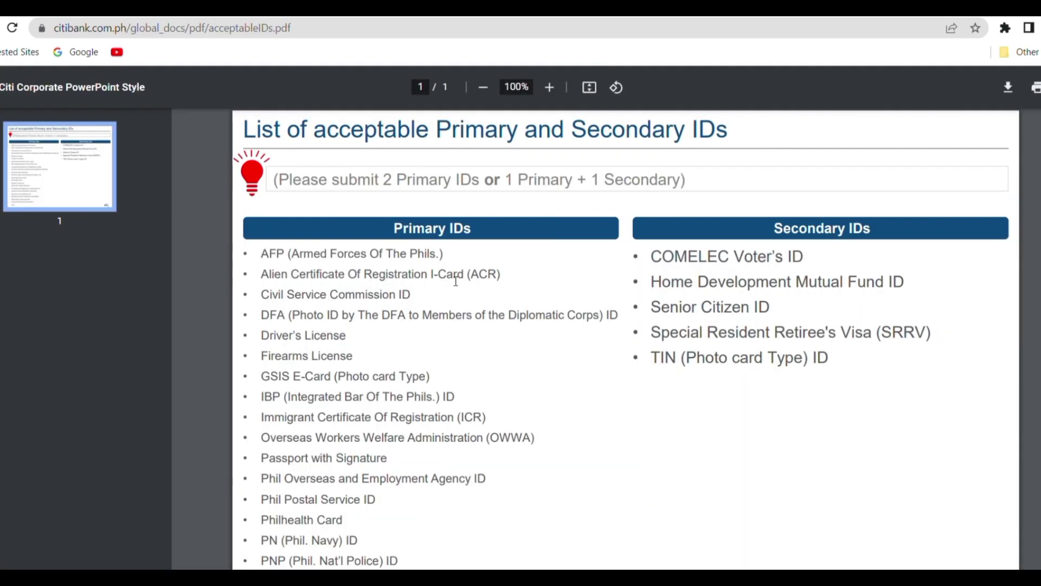
scroll(410, 374, down, 3)
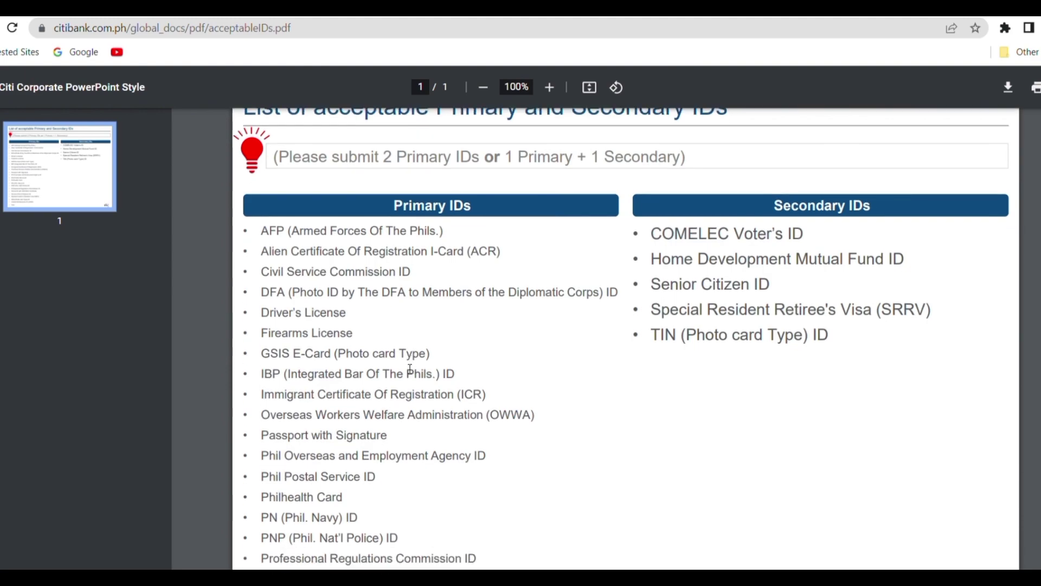
scroll(409, 368, down, 1)
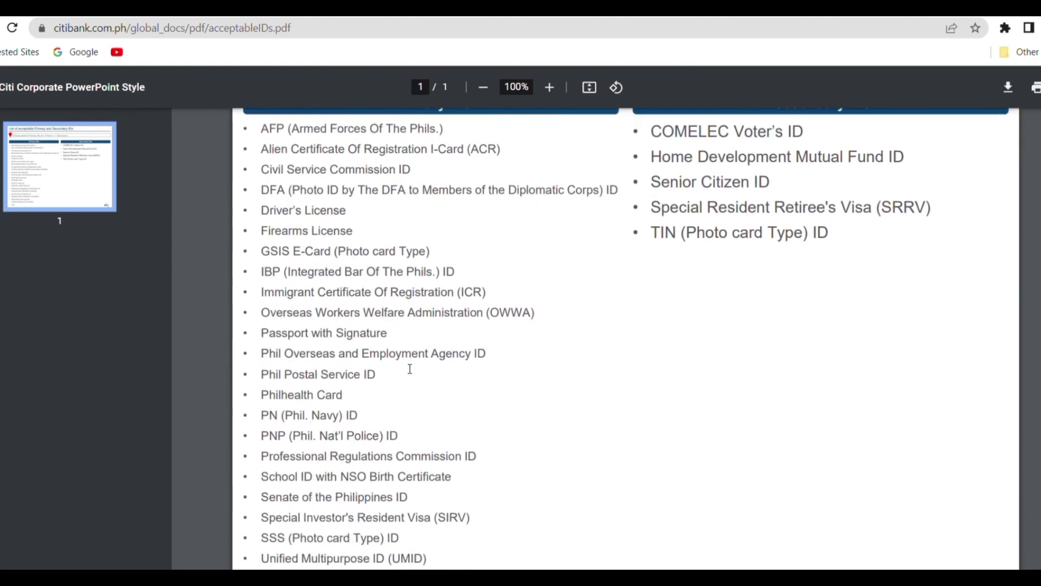
scroll(410, 369, up, 3)
scroll(410, 369, down, 1)
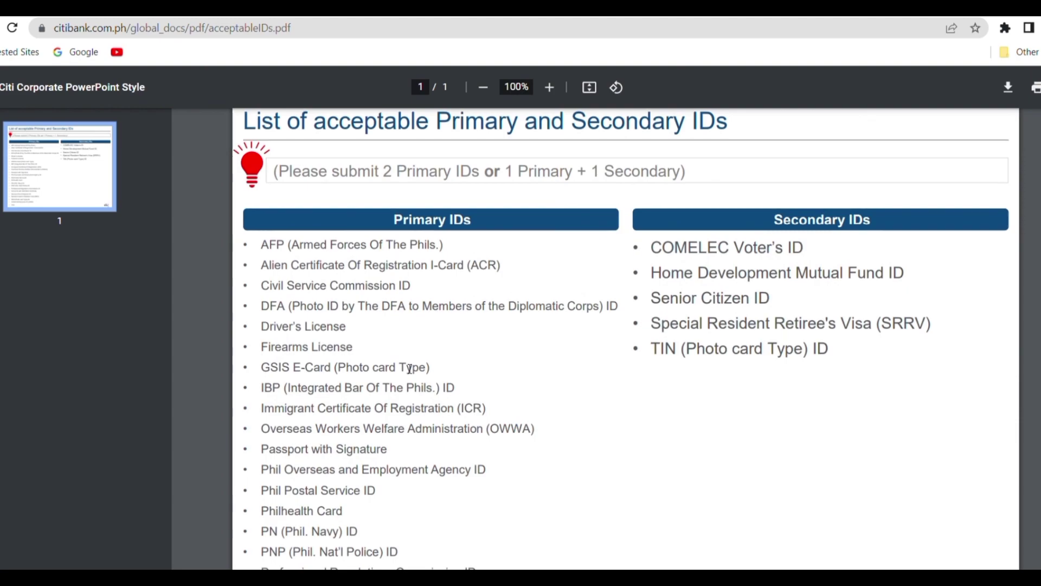
scroll(410, 369, up, 1)
scroll(410, 369, down, 3)
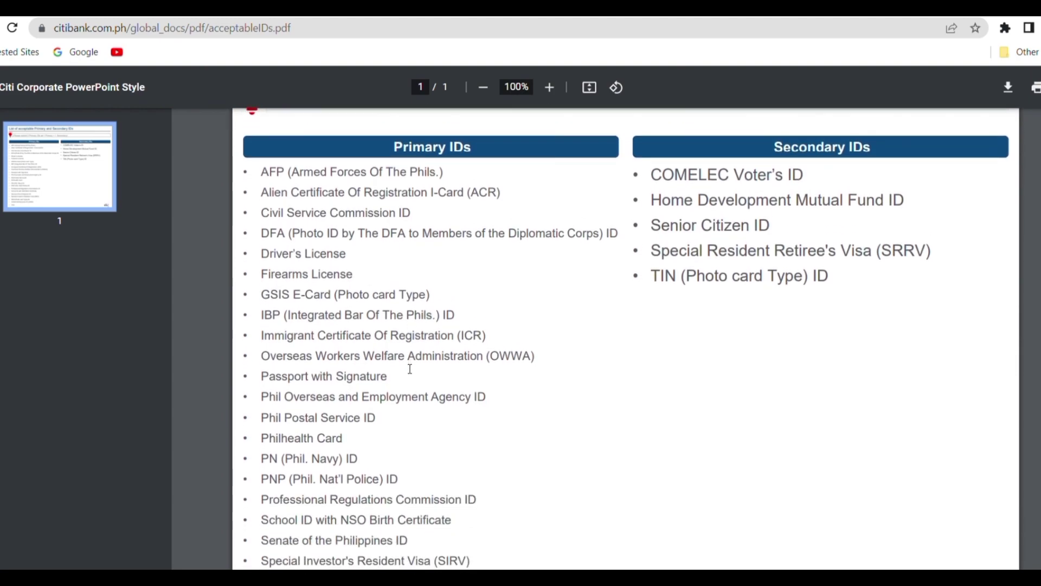
scroll(410, 368, down, 1)
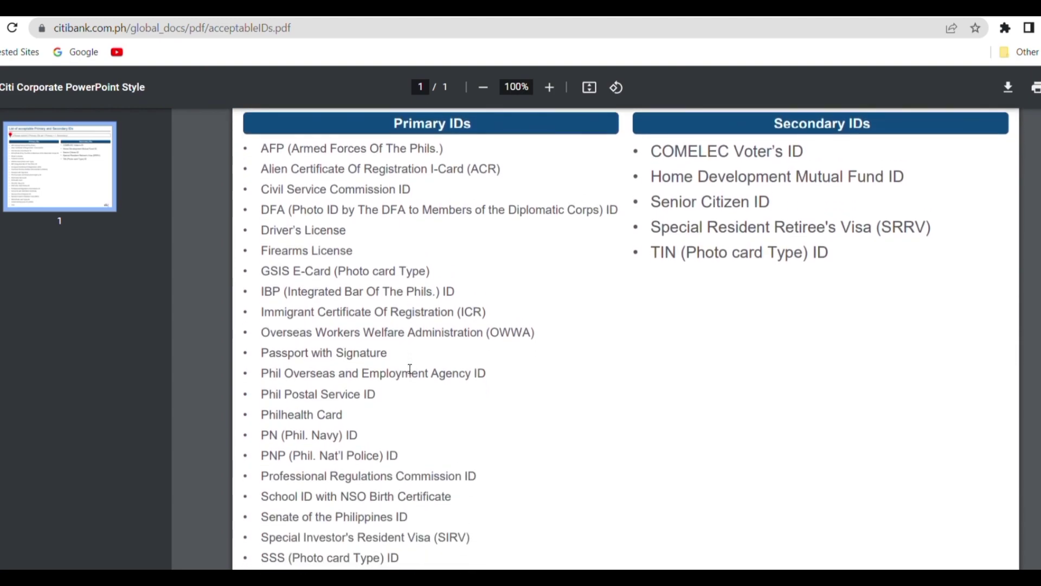
scroll(410, 369, down, 1)
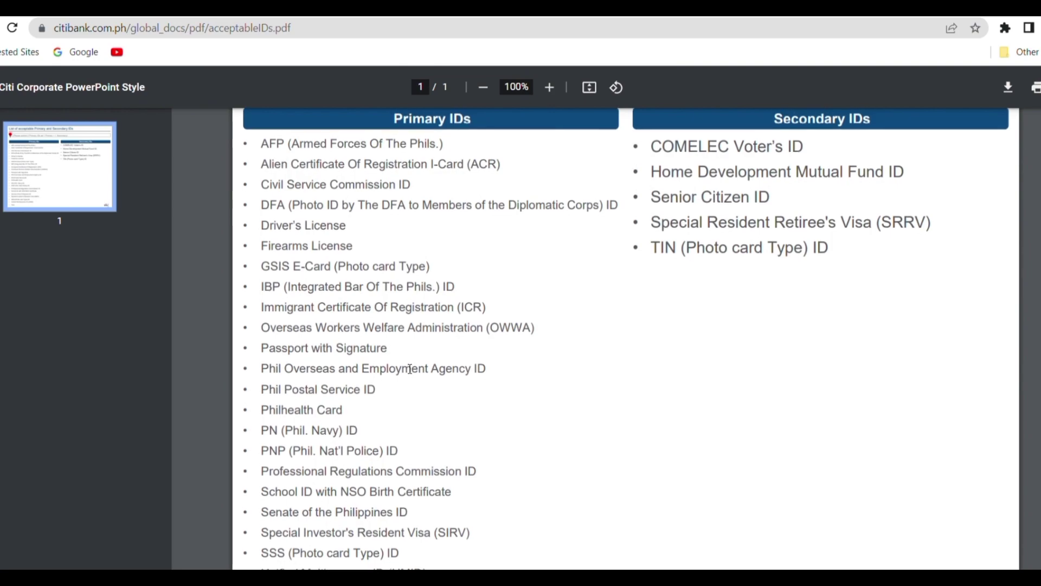
scroll(409, 369, up, 1)
scroll(410, 368, up, 1)
- Close the PDF, answer Yes to payslip/IDs and Php250,000 income, and No to Citi cardholder
key(ctrl+w)
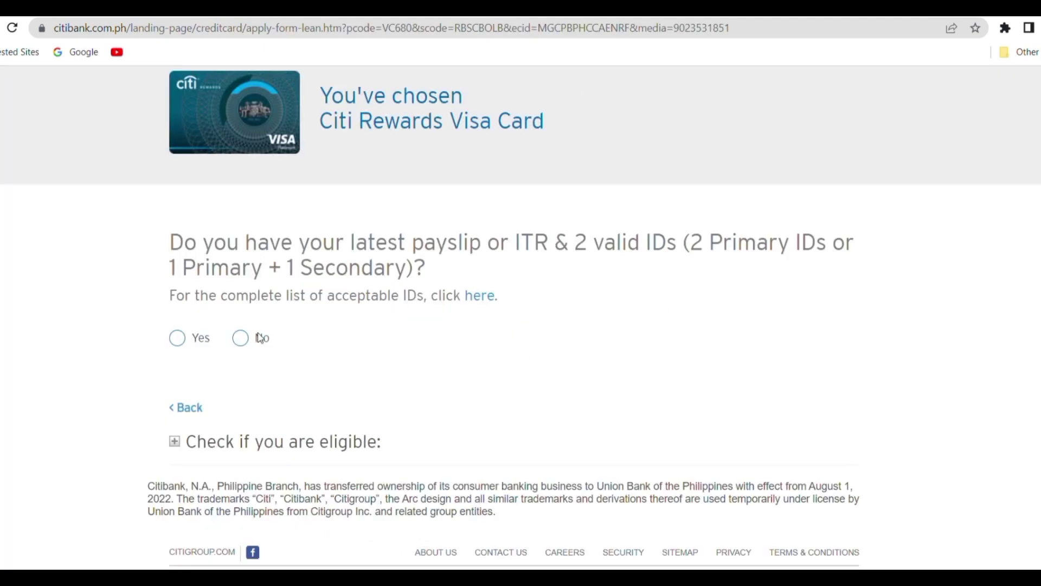
click(178, 339)
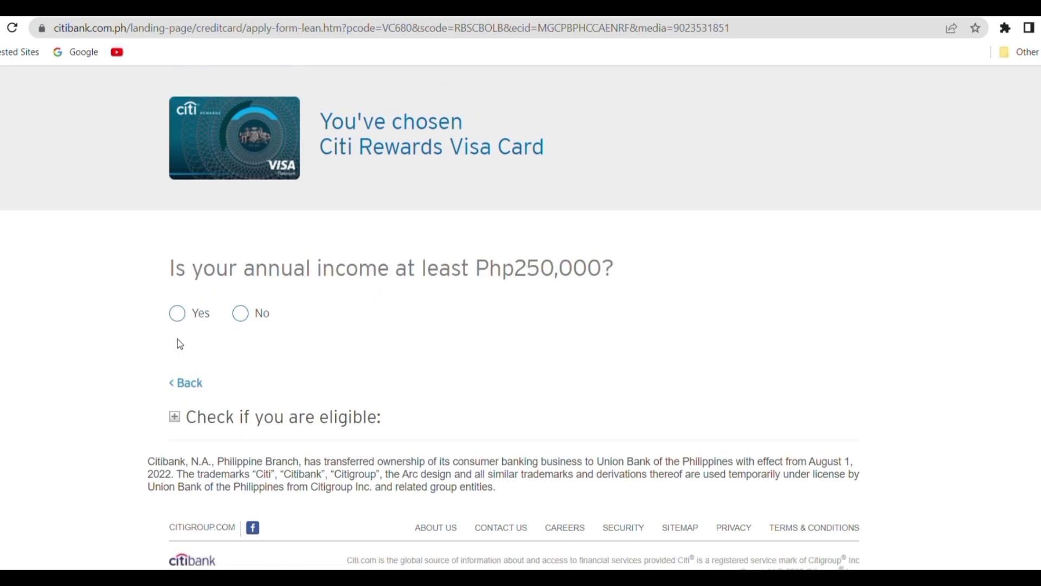
click(177, 313)
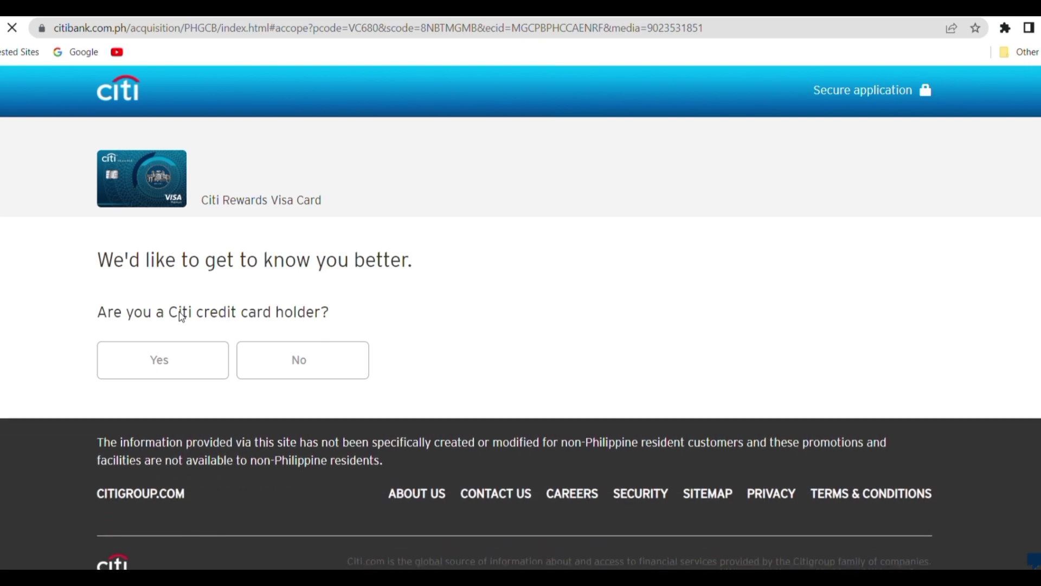
click(337, 367)
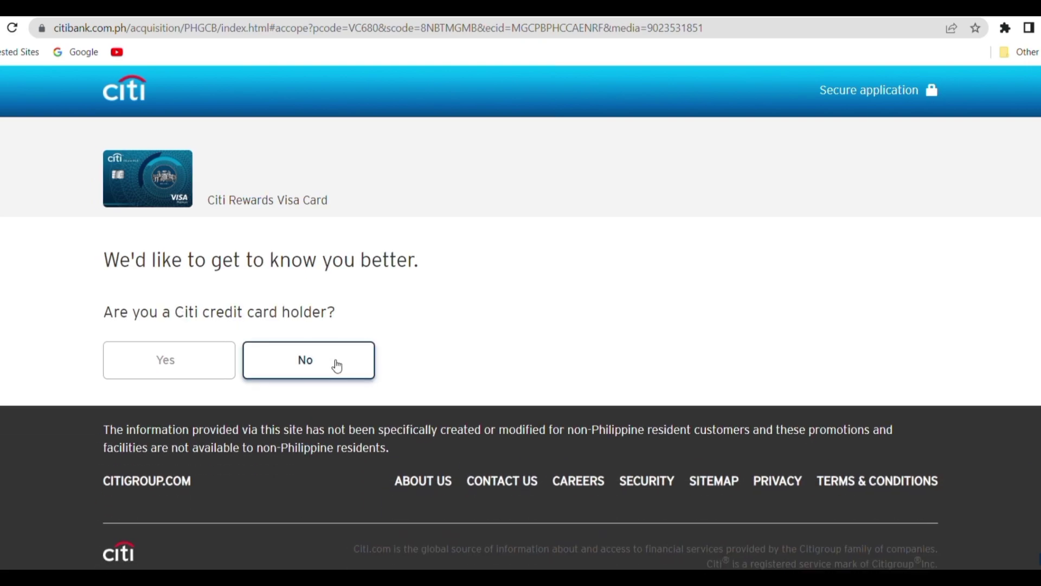
click(337, 367)
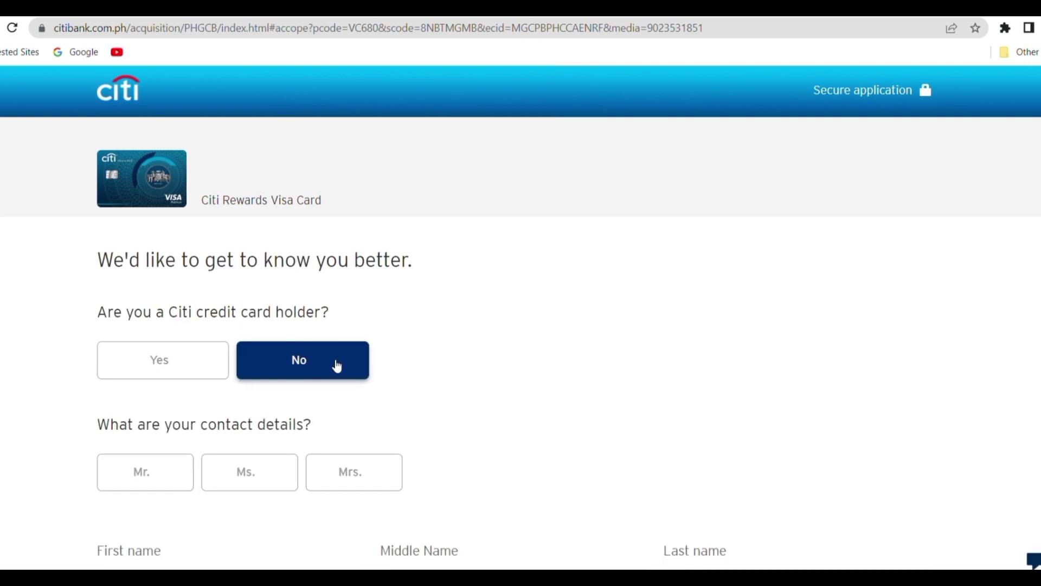
- Scroll through the contact-details fields and consent terms, ending back at the top
scroll(341, 425, down, 5)
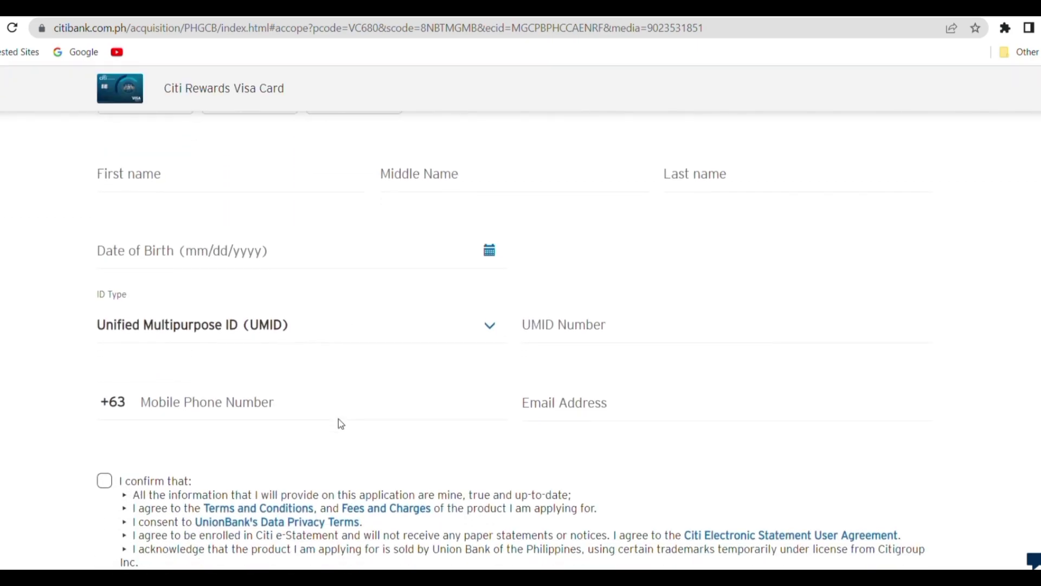
scroll(302, 304, up, 2)
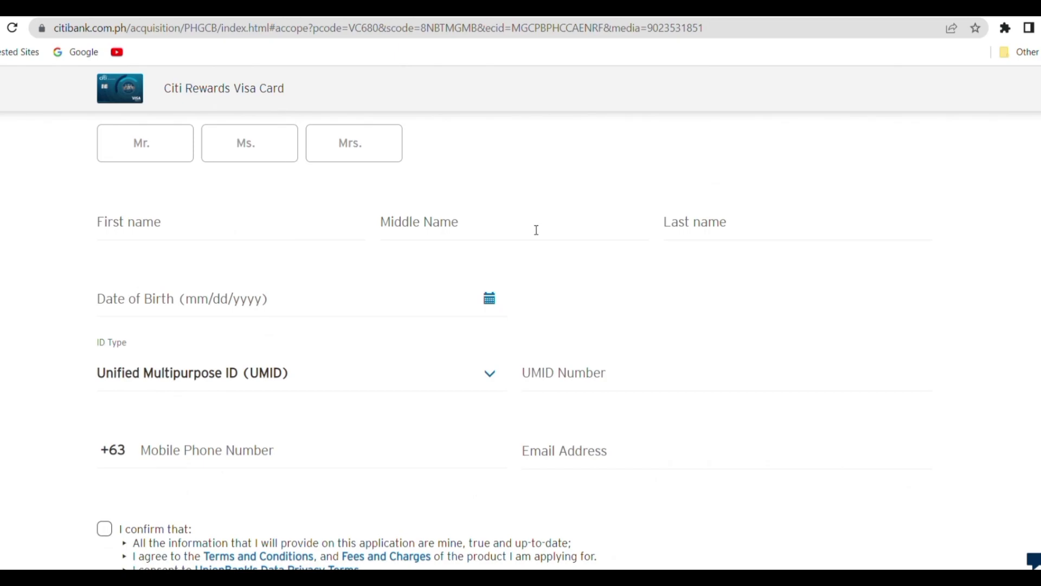
scroll(245, 317, down, 5)
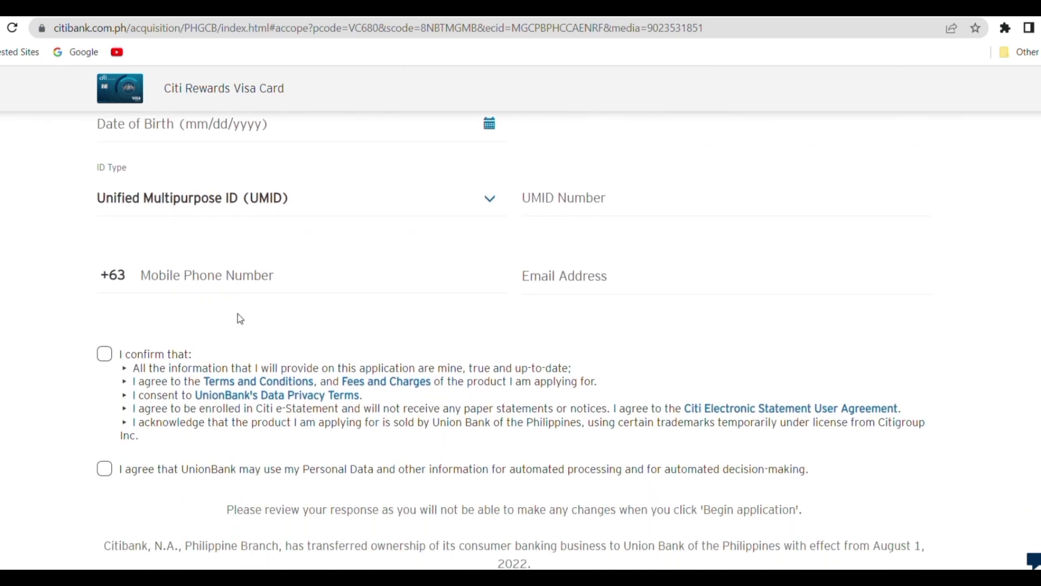
scroll(240, 319, down, 2)
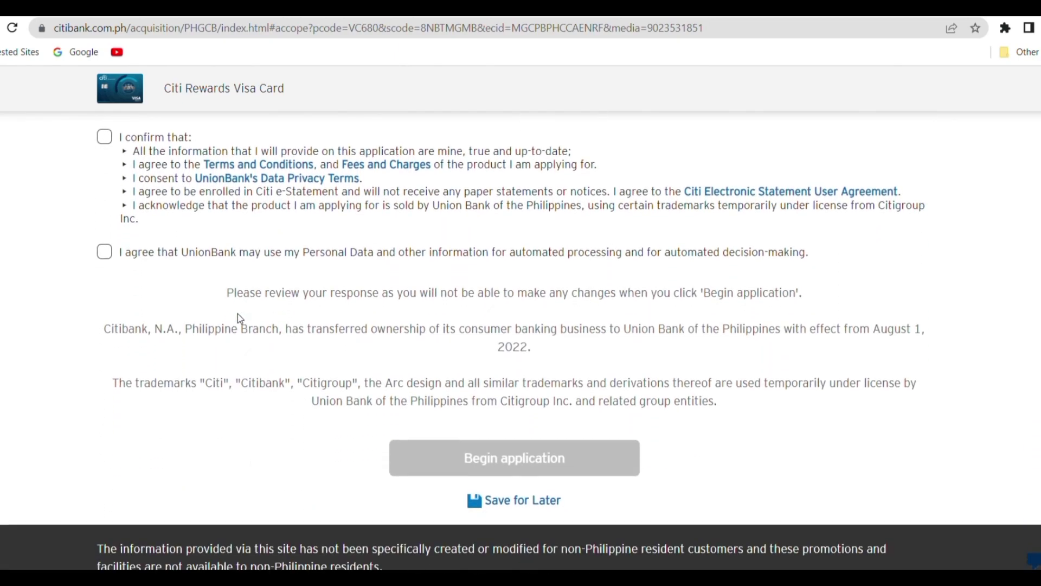
scroll(240, 318, up, 6)
scroll(237, 314, up, 3)
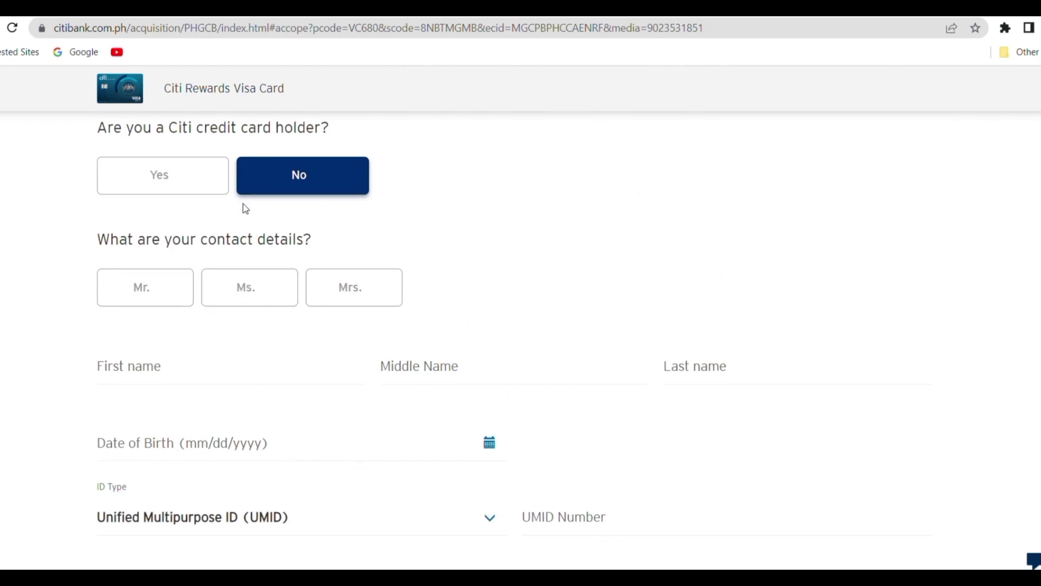
scroll(243, 203, up, 1)
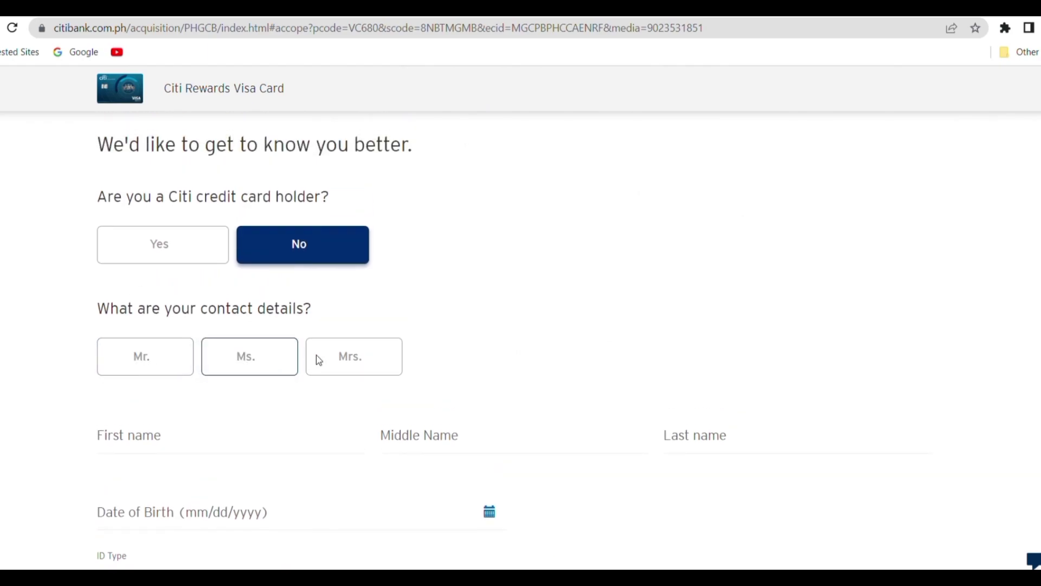
- Select the Mrs. title and enter the applicant's first, middle and last names
click(372, 364)
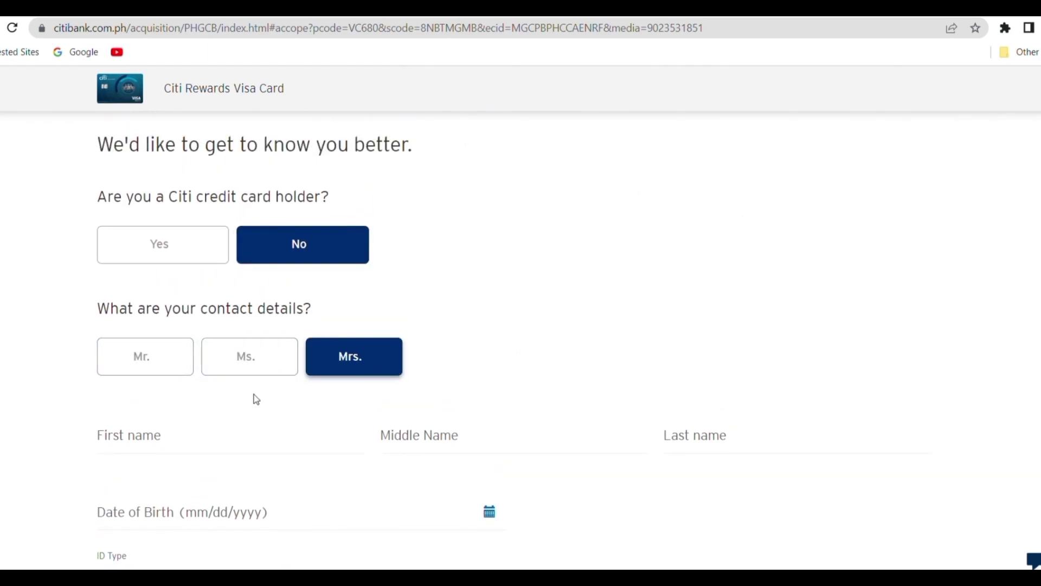
click(192, 447)
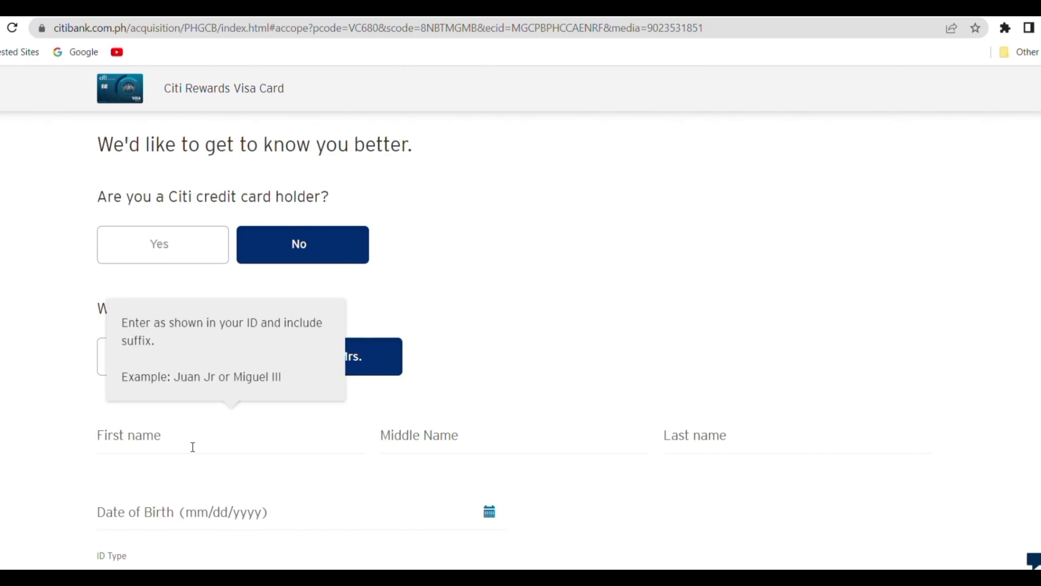
text(Juan)
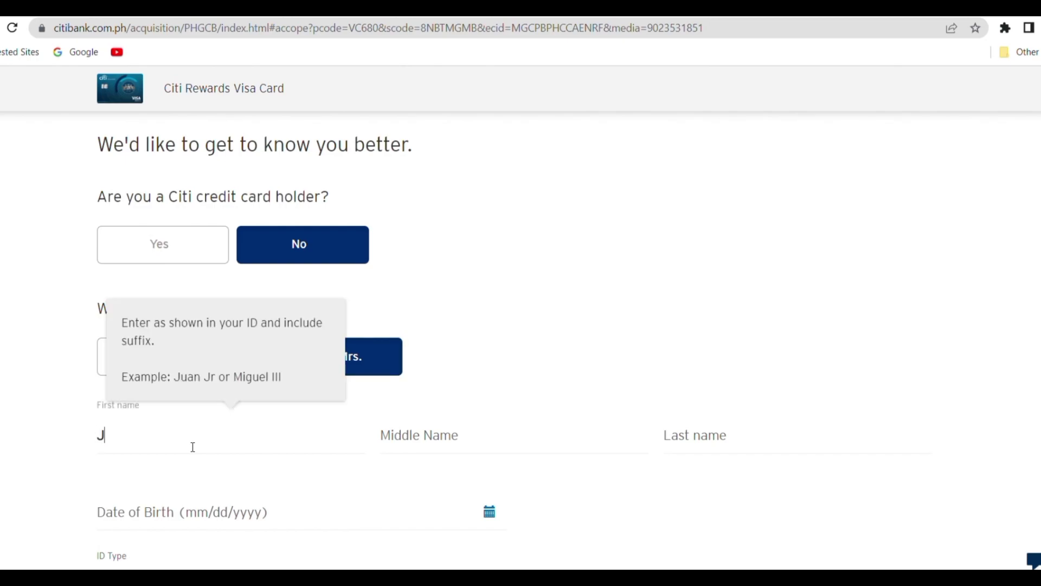
click(432, 438)
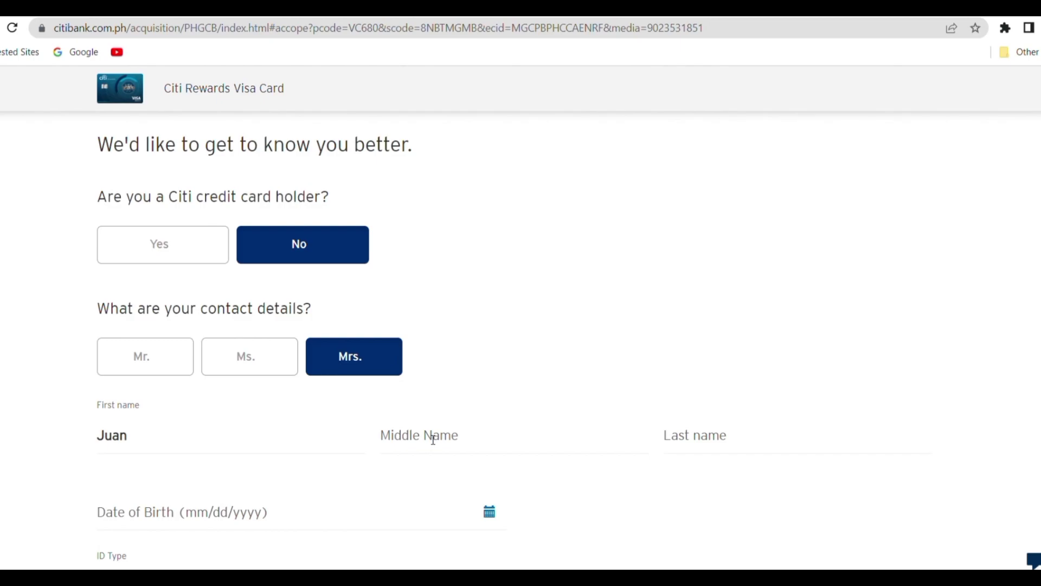
text(Dela C)
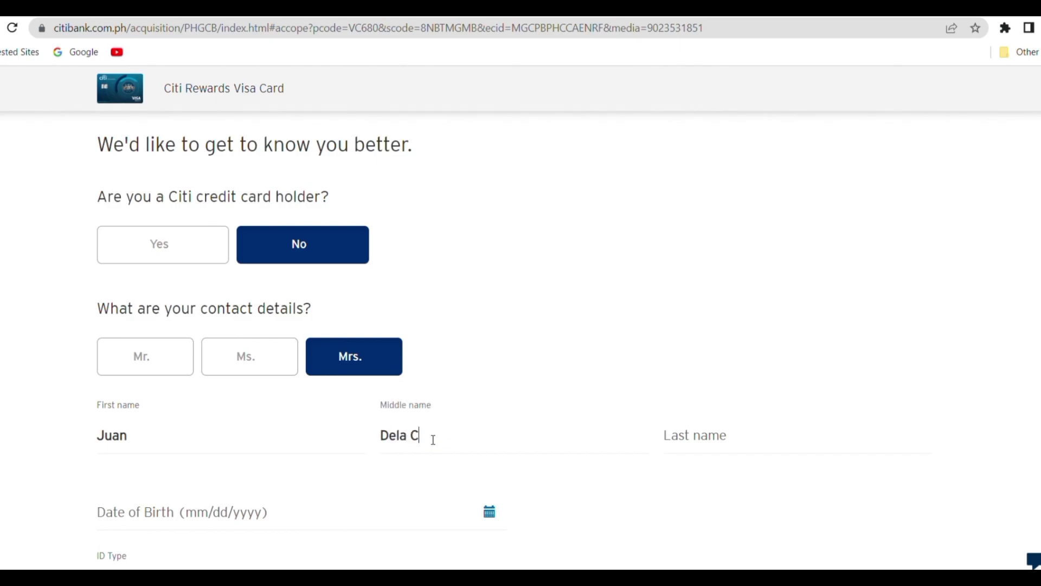
text(ruz)
key(Tab)
text(Paz)
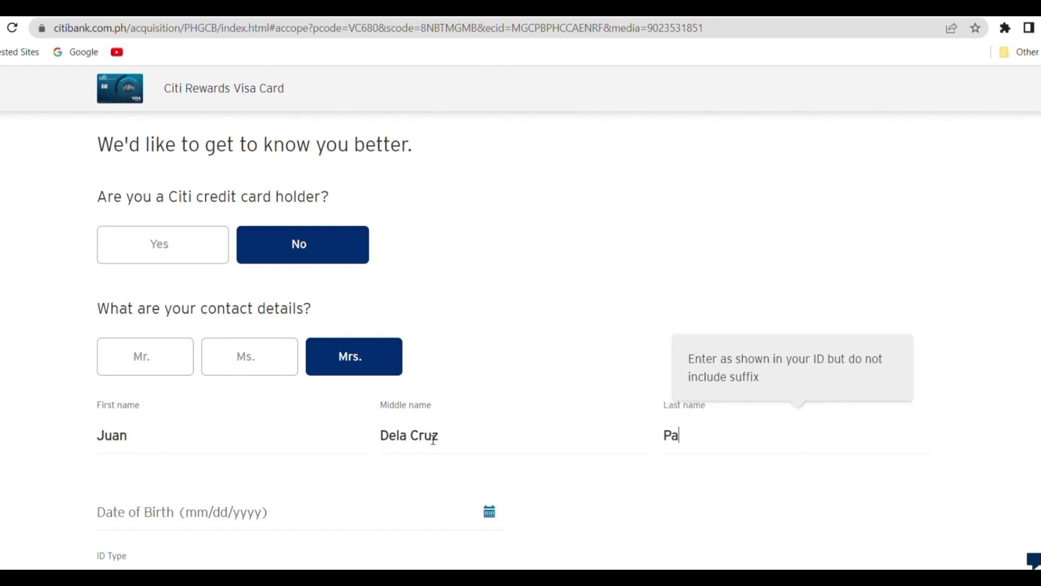
- Set the date of birth to February 2, 1960 using the calendar picker
click(122, 522)
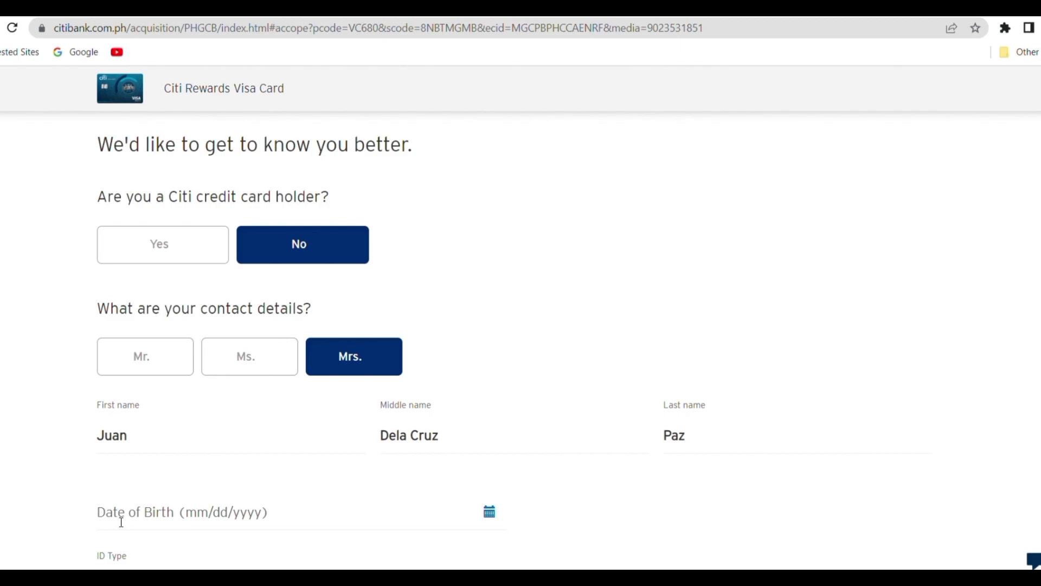
text(0101)
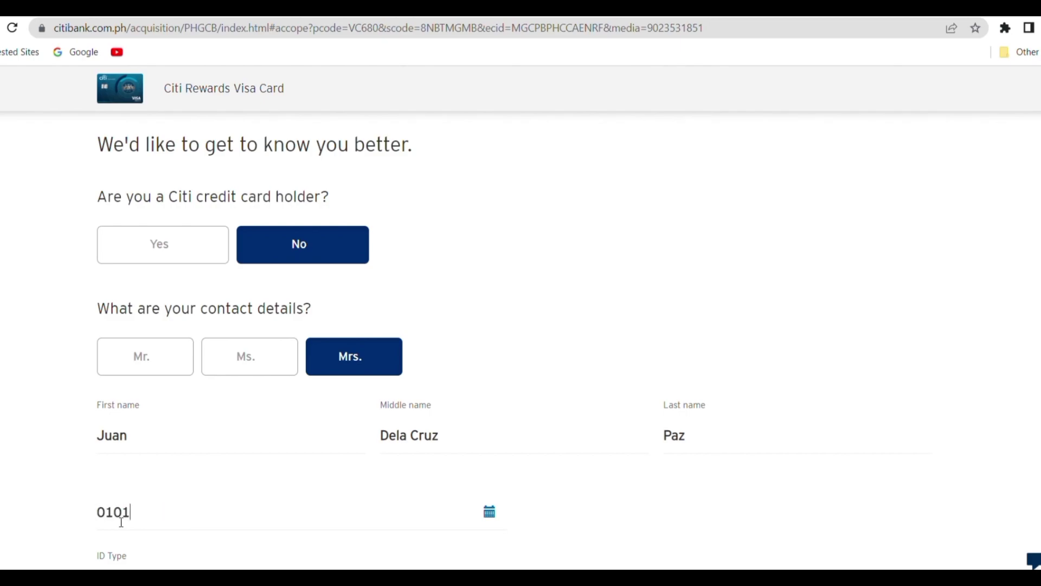
key(BackSpace)
key(BackSpace)
key(BackSpace)
key(BackSpace)
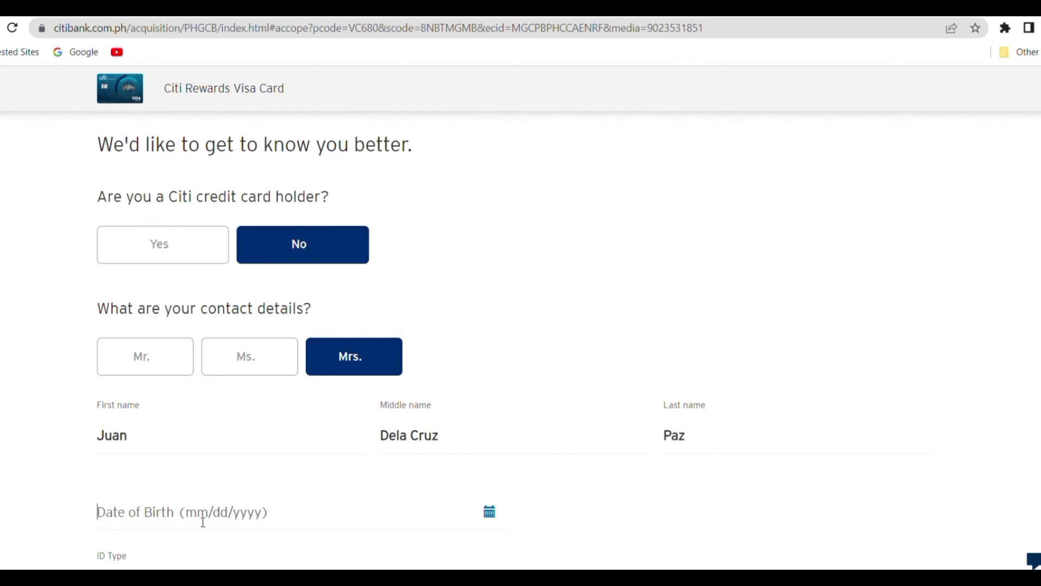
click(488, 512)
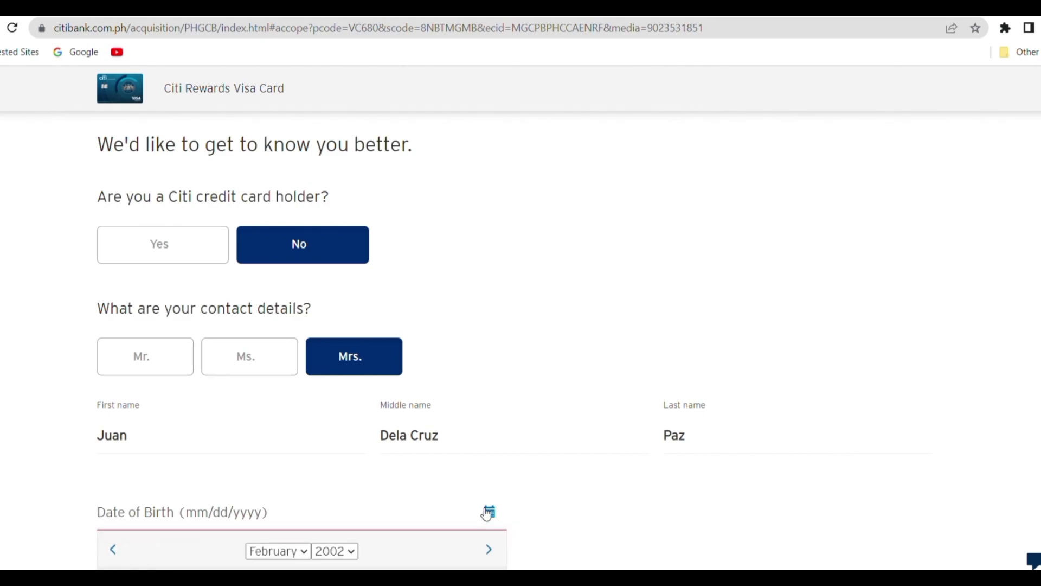
scroll(487, 514, down, 5)
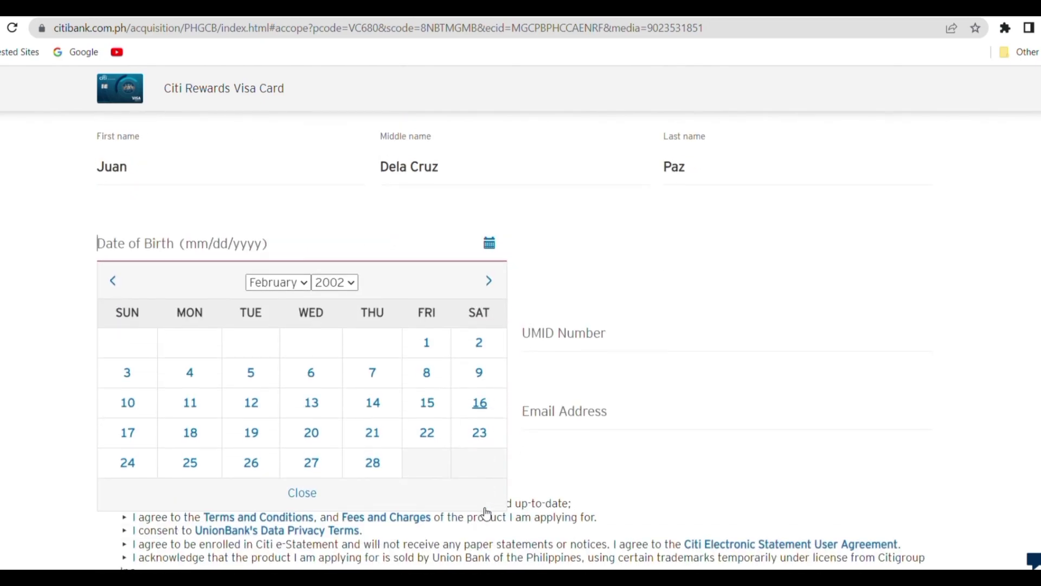
click(335, 280)
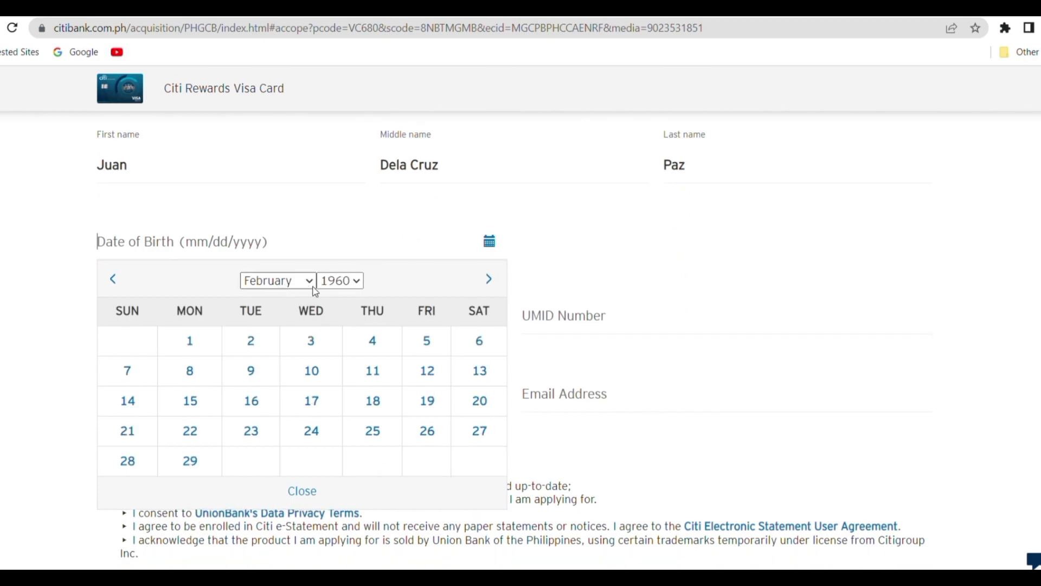
click(261, 341)
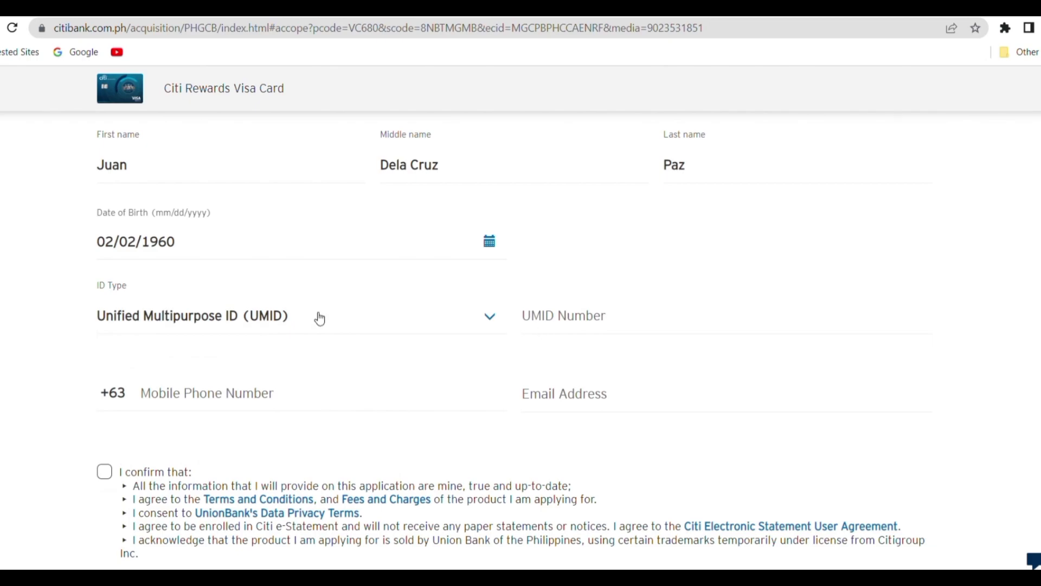
- Enter and correct the applicant's UMID number
click(564, 331)
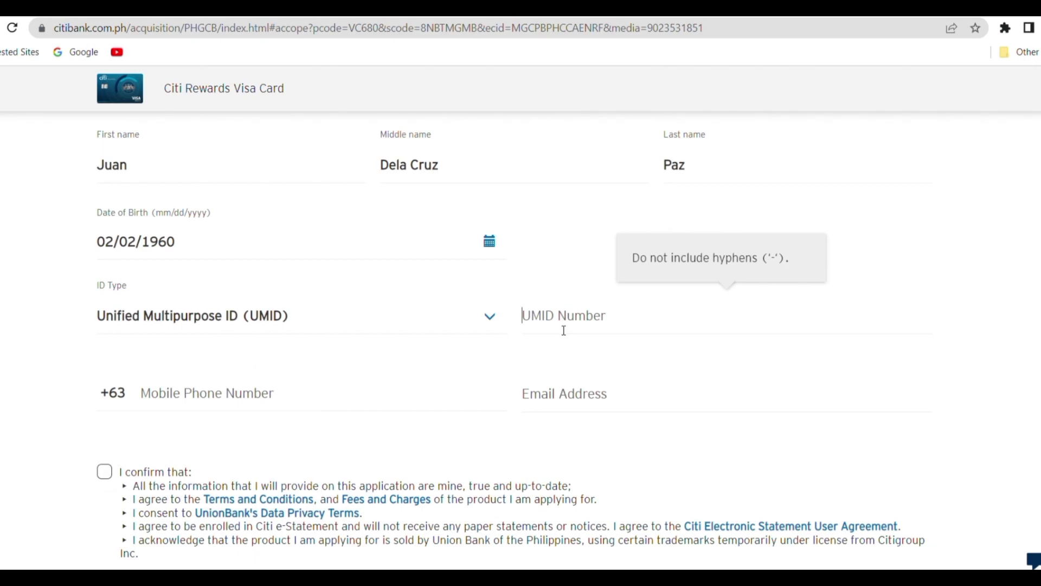
text(123)
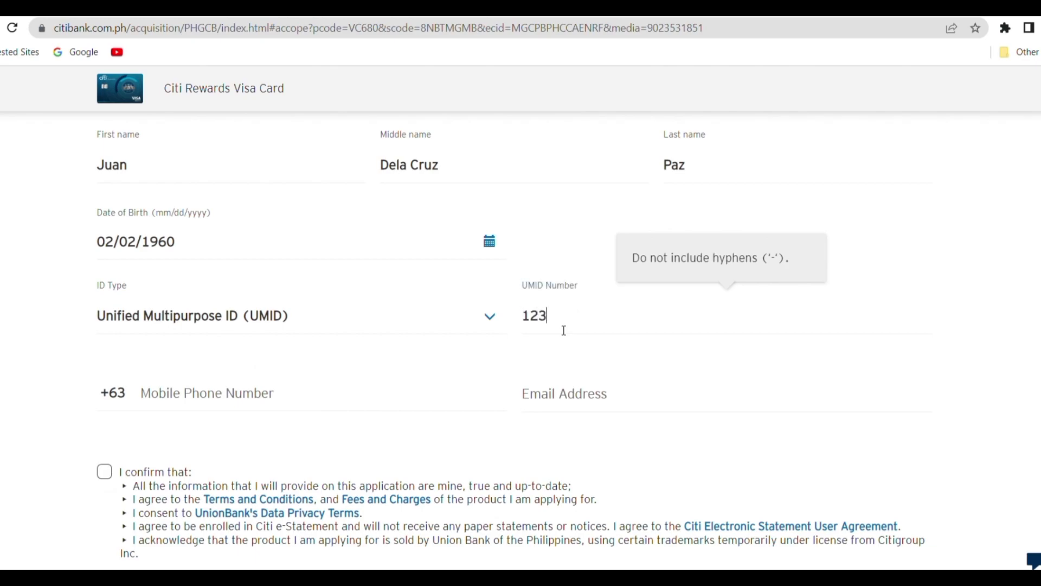
text(4567890)
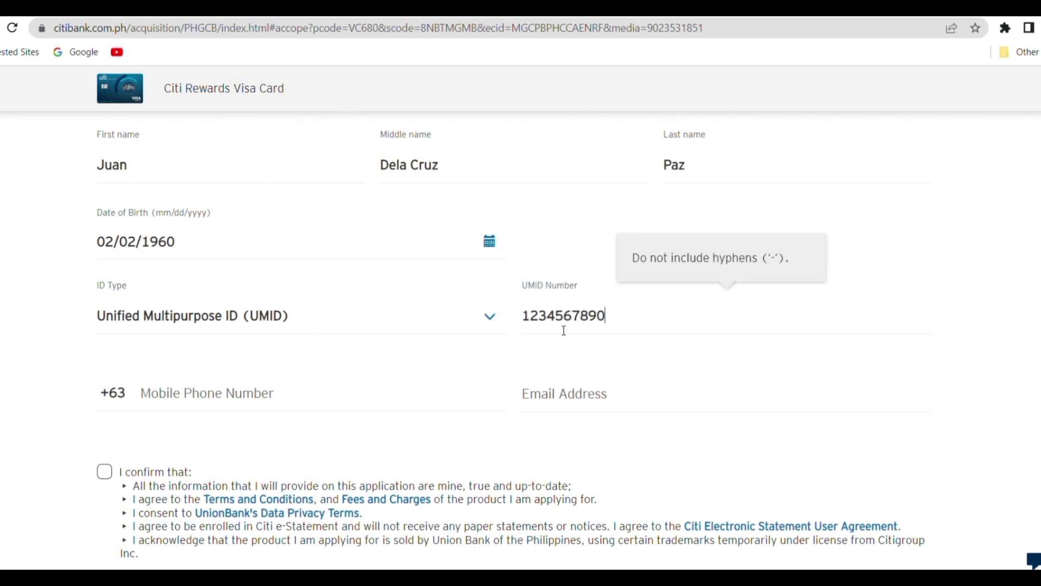
click(280, 379)
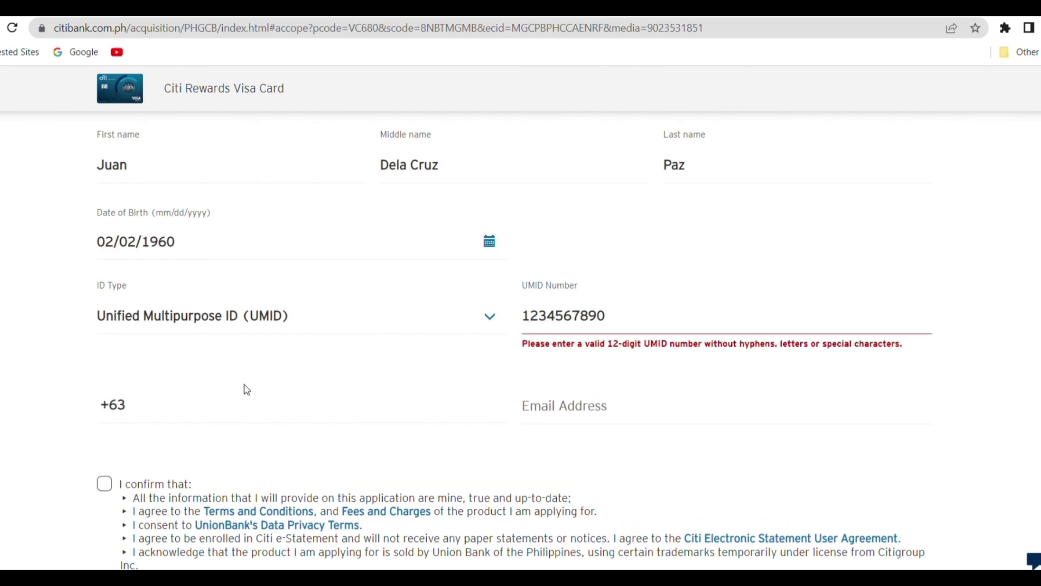
click(629, 325)
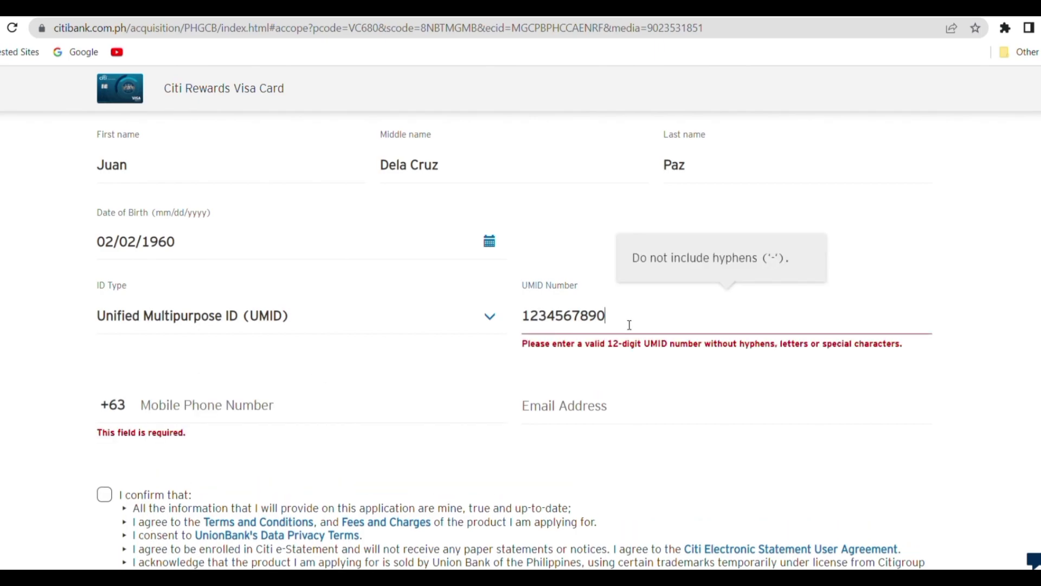
text(12)
click(469, 407)
click(666, 328)
key(BackSpace)
key(BackSpace)
key(BackSpace)
text(111)
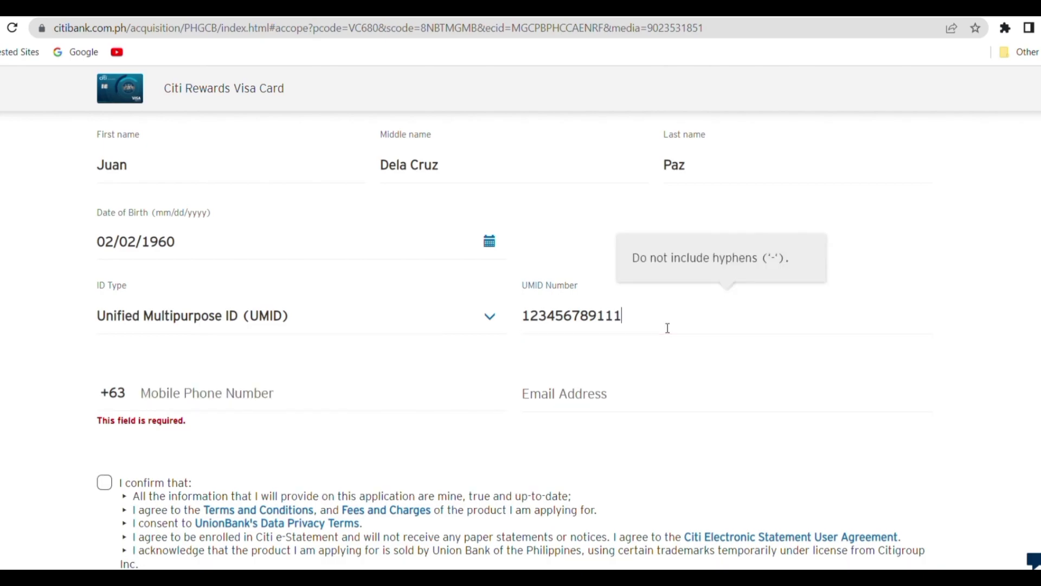
- Fill in the applicant's mobile phone number and Yahoo e-mail address
click(281, 396)
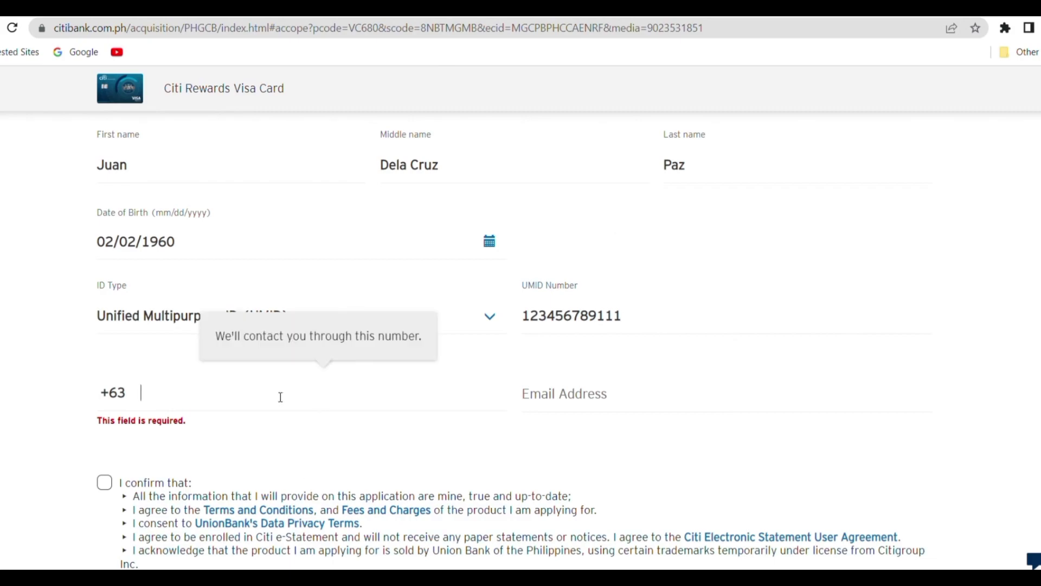
text(922)
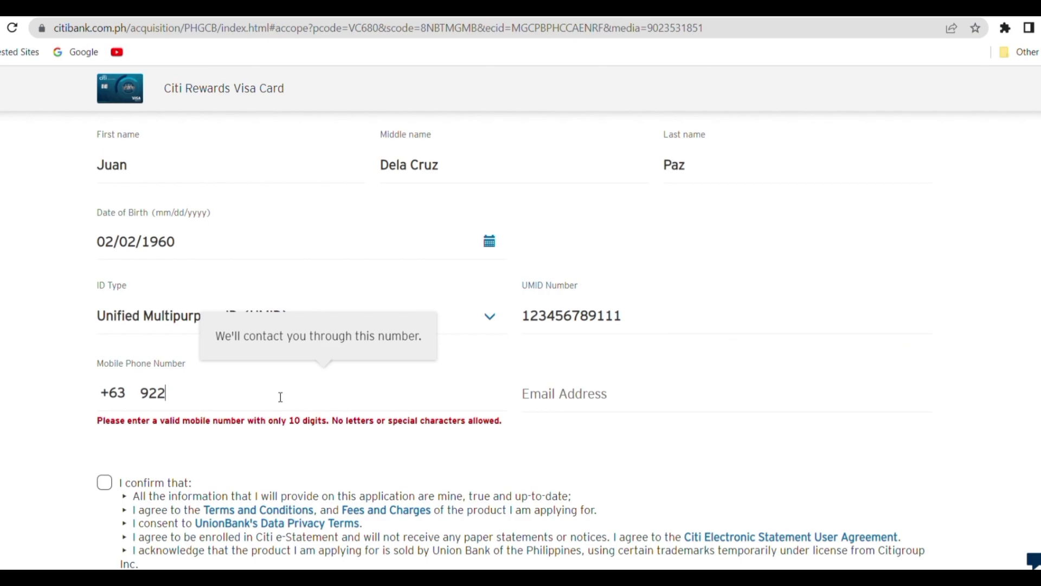
text(1234567)
click(569, 396)
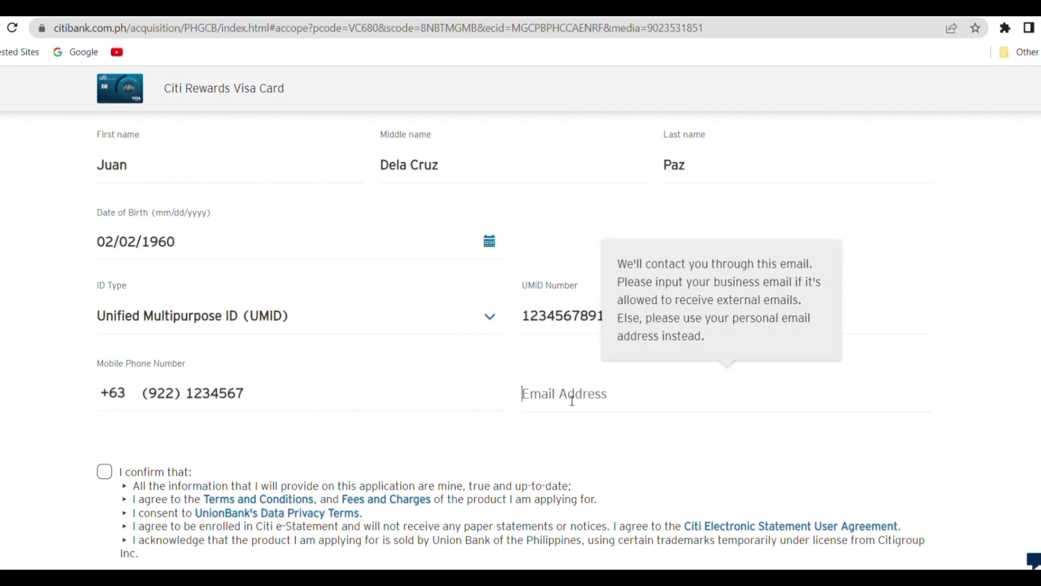
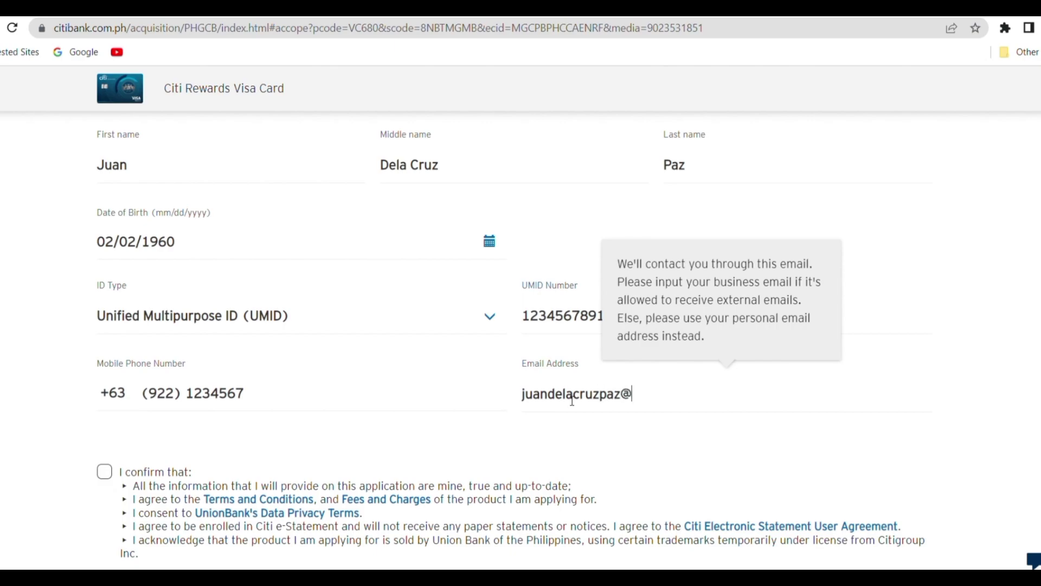
- Tick the 'I confirm that' statement and the UnionBank personal data consent
click(727, 472)
scroll(727, 472, down, 3)
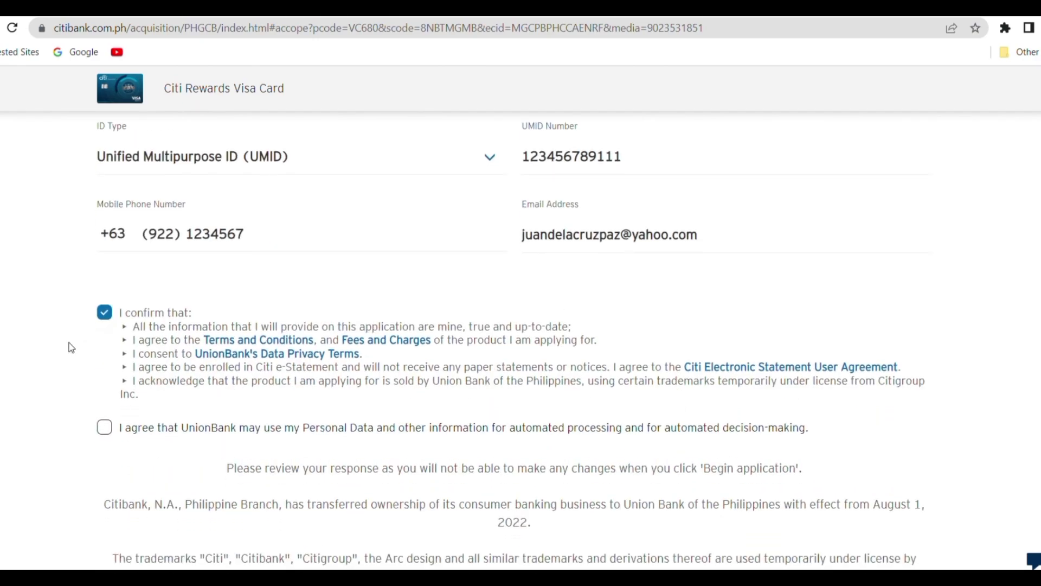
click(106, 428)
scroll(282, 442, down, 3)
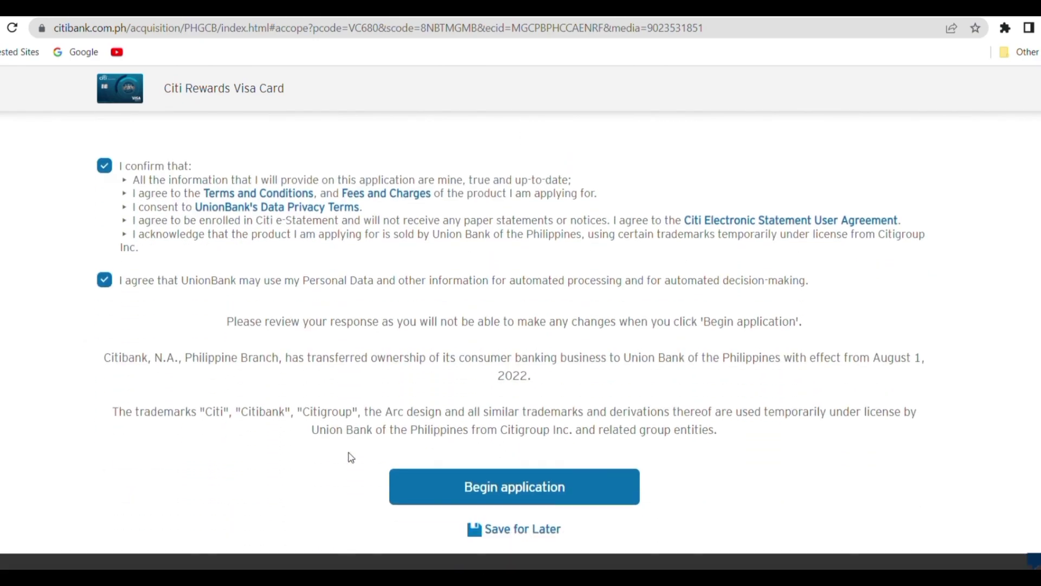
- Begin the application and set the civil status to Married
click(463, 489)
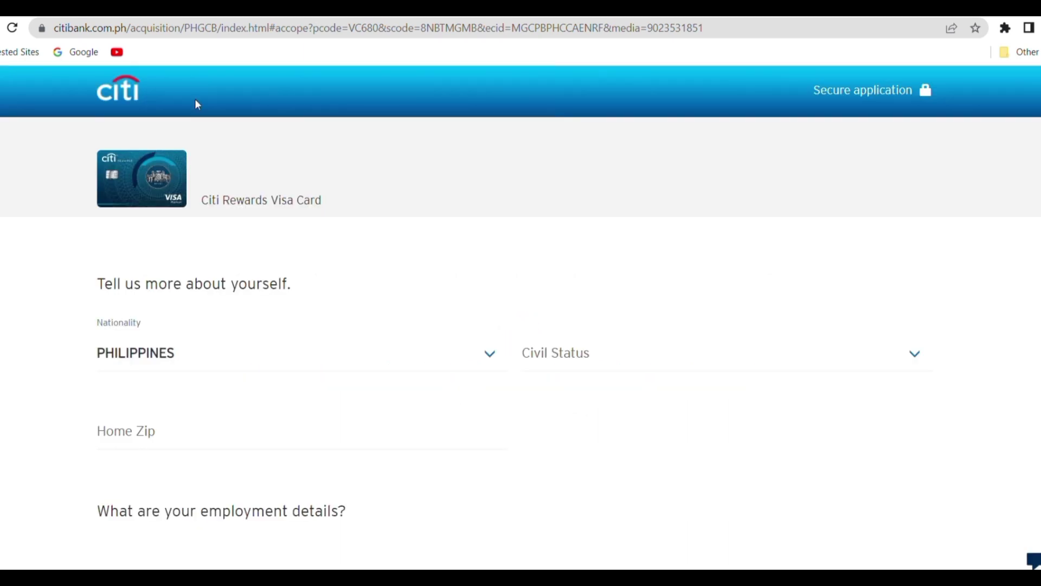
scroll(339, 356, down, 5)
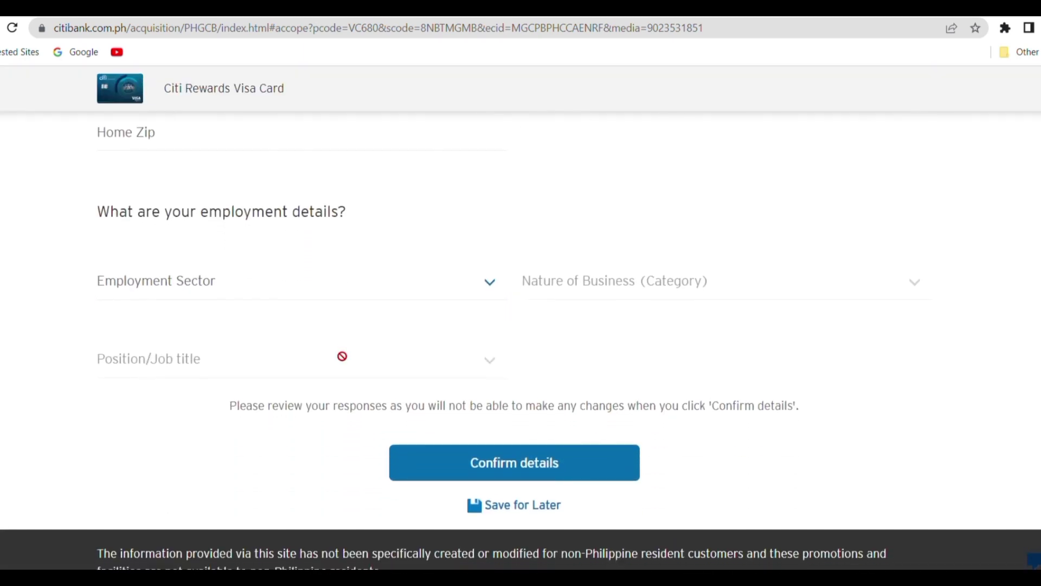
scroll(341, 357, up, 3)
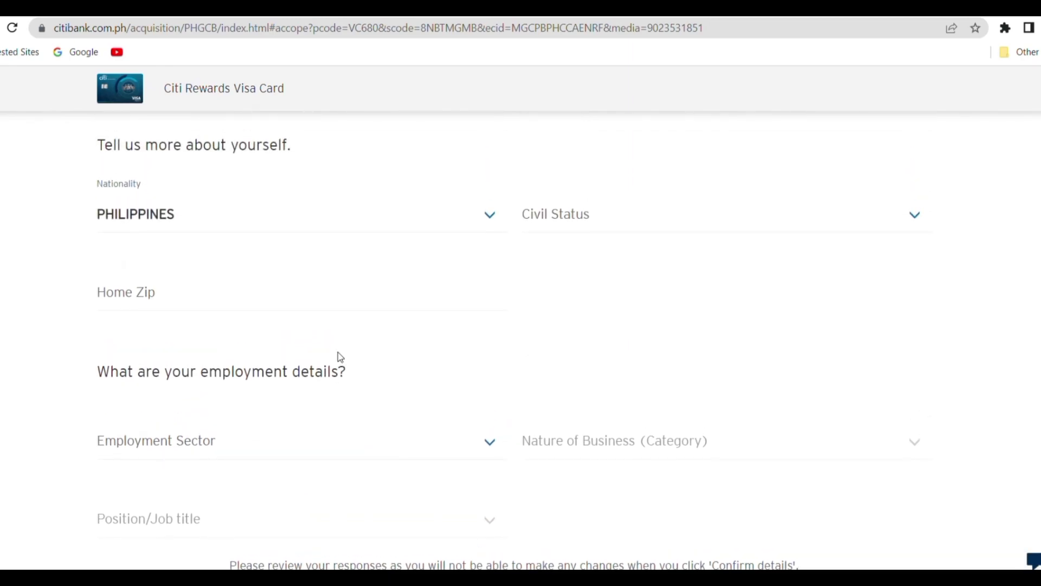
scroll(343, 358, up, 2)
scroll(343, 358, down, 2)
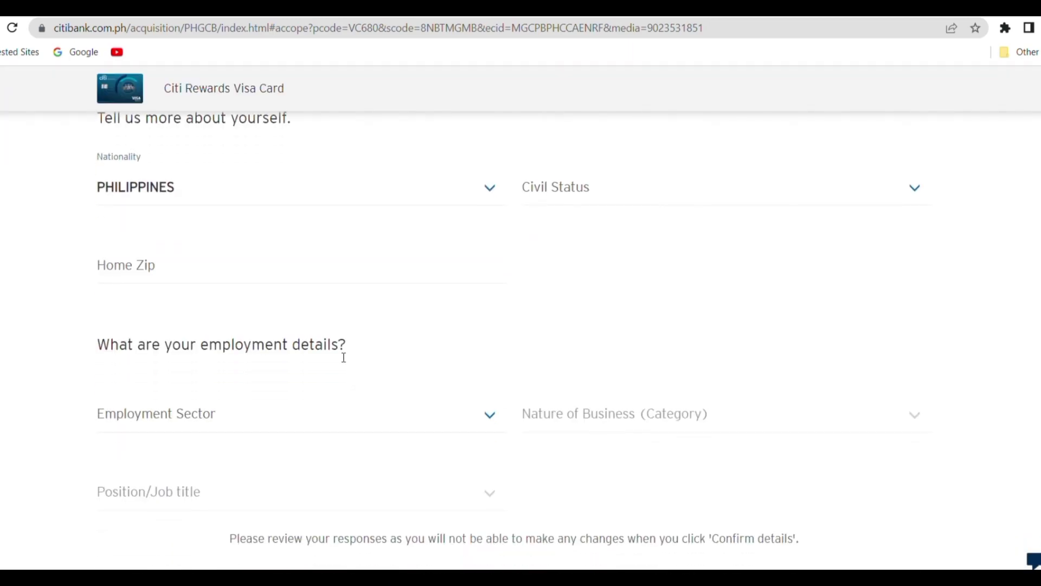
click(615, 187)
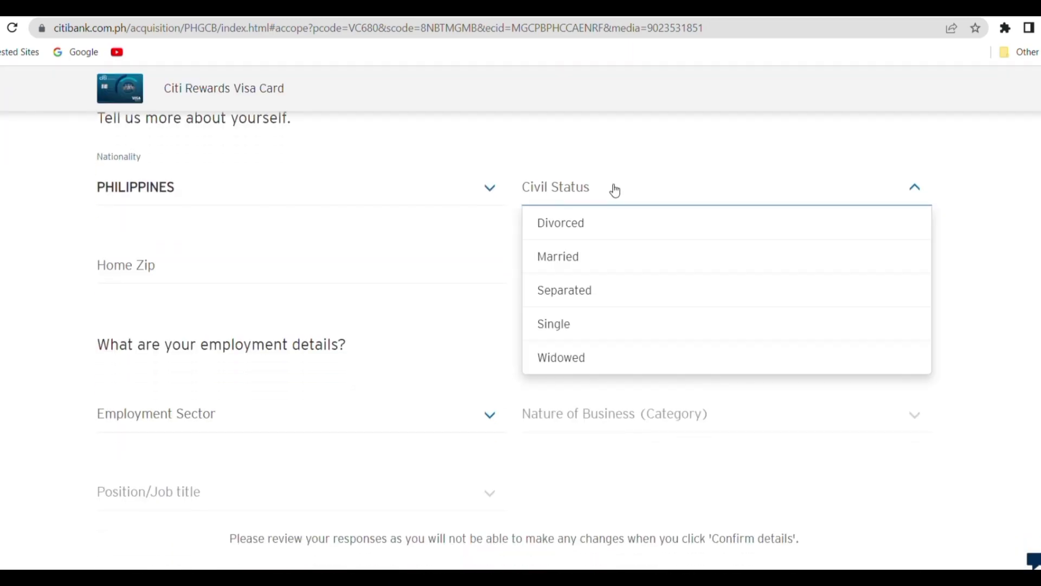
click(571, 256)
- Enter 0400 as the home ZIP code and bring up the employment sector choices
click(293, 285)
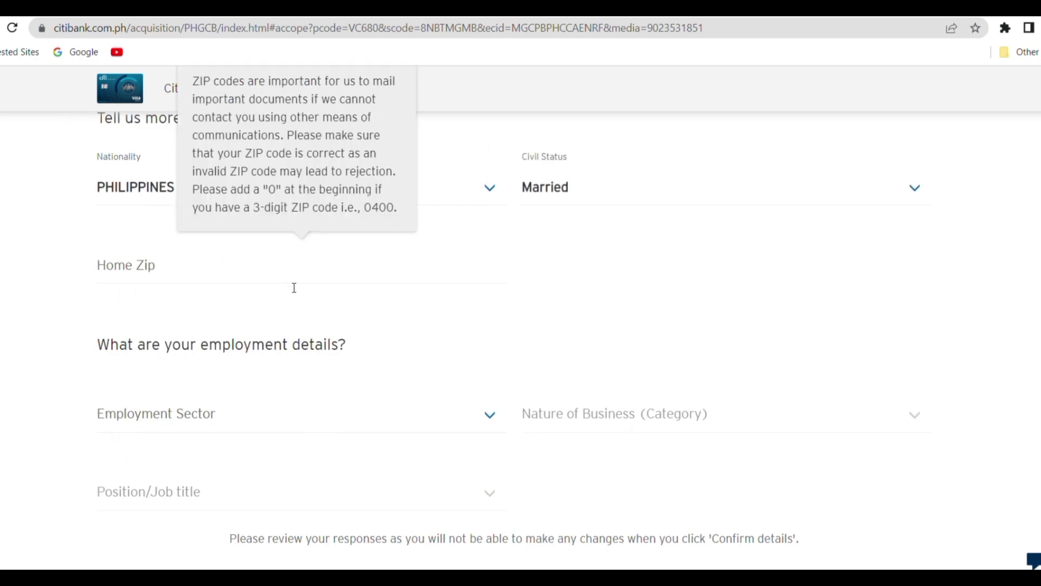
text(0)
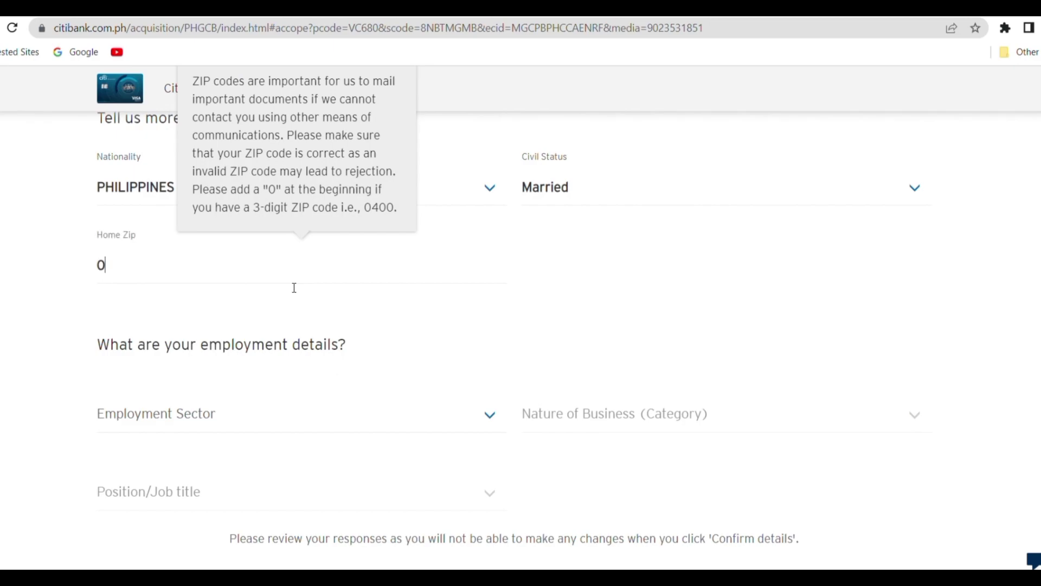
text(400)
click(674, 266)
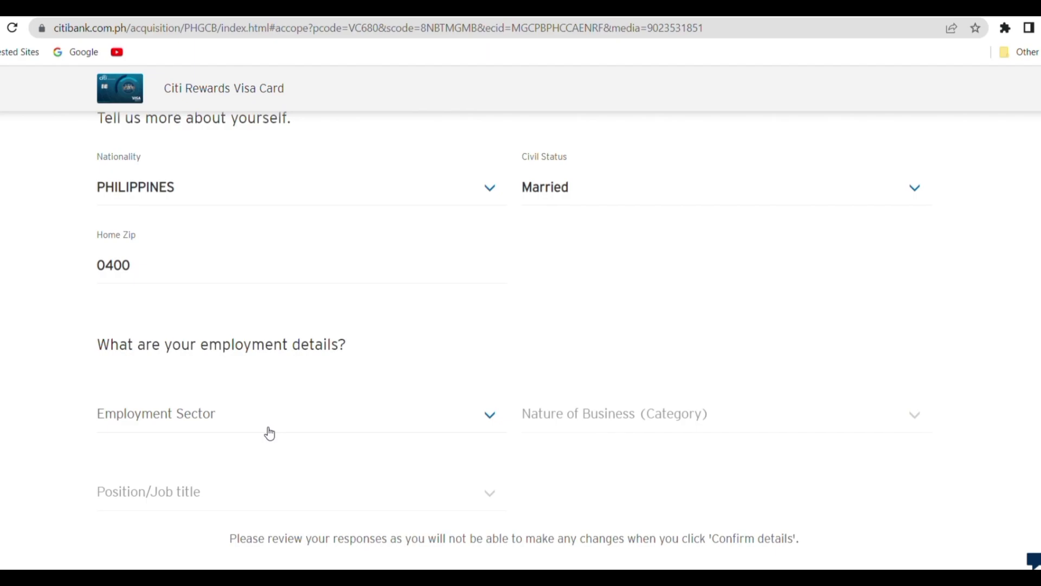
scroll(270, 434, down, 2)
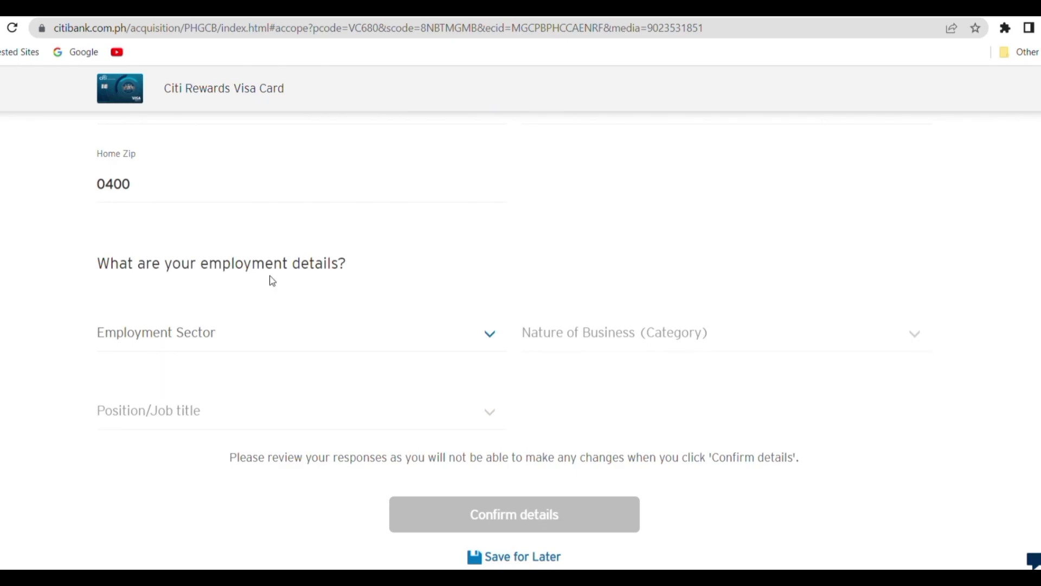
click(271, 337)
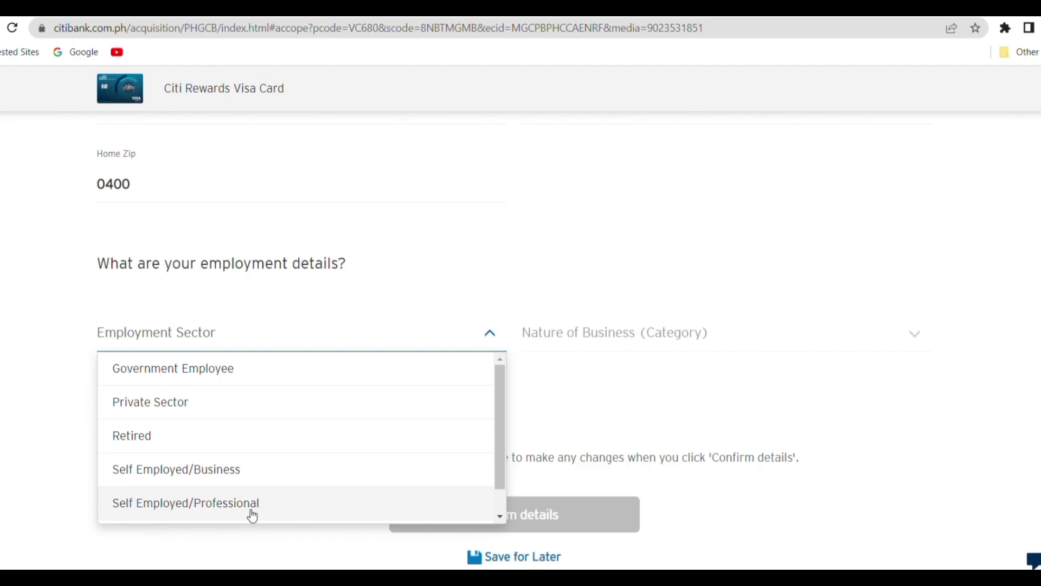
- Choose Private Sector as the employment sector
scroll(302, 450, down, 1)
scroll(304, 453, up, 1)
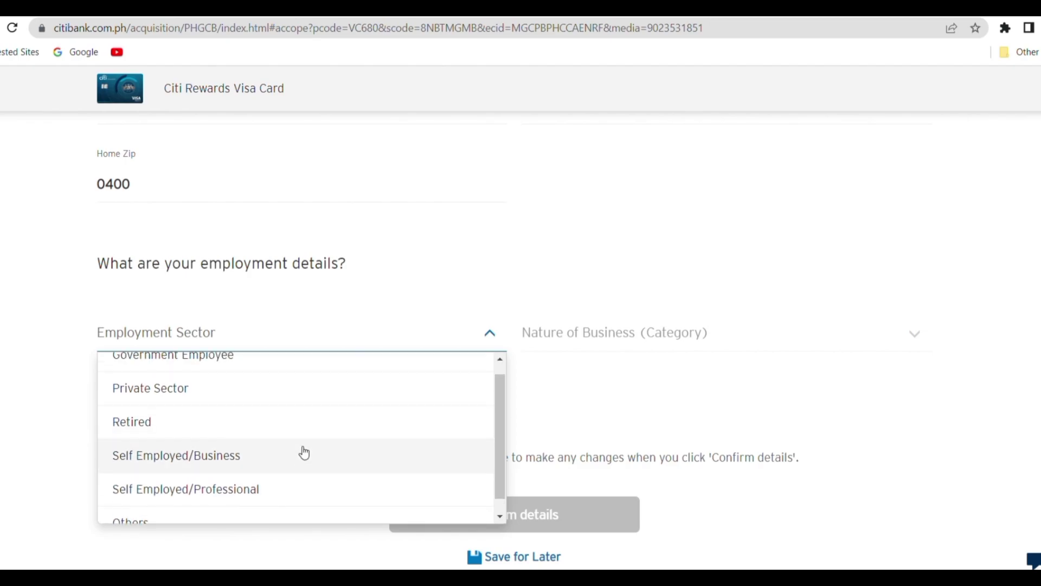
scroll(304, 452, up, 1)
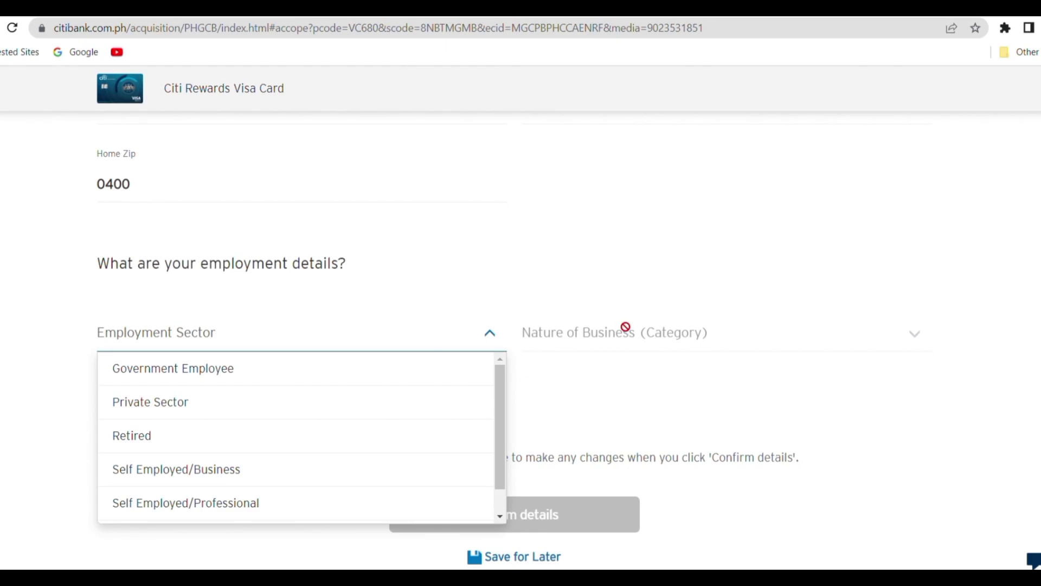
key(Down)
key(Down)
key(Return)
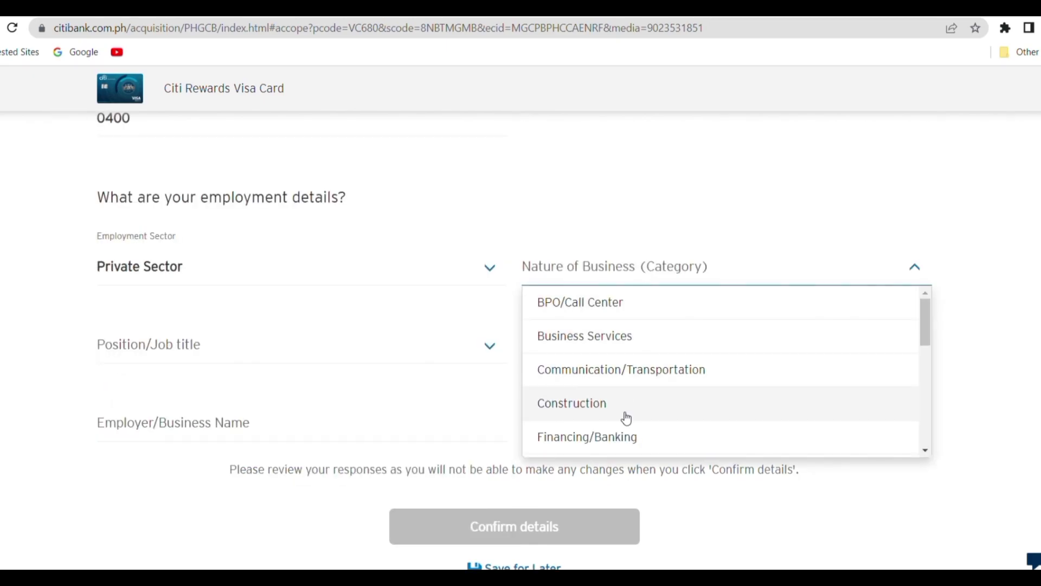
- Set the nature of business to Social Services
scroll(661, 426, down, 4)
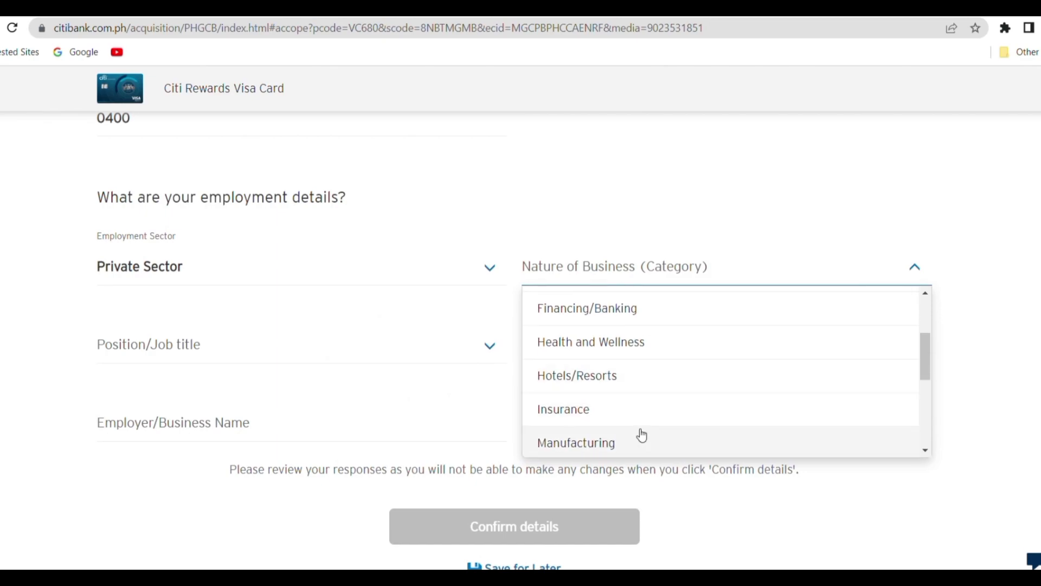
scroll(643, 442, down, 2)
scroll(645, 448, down, 3)
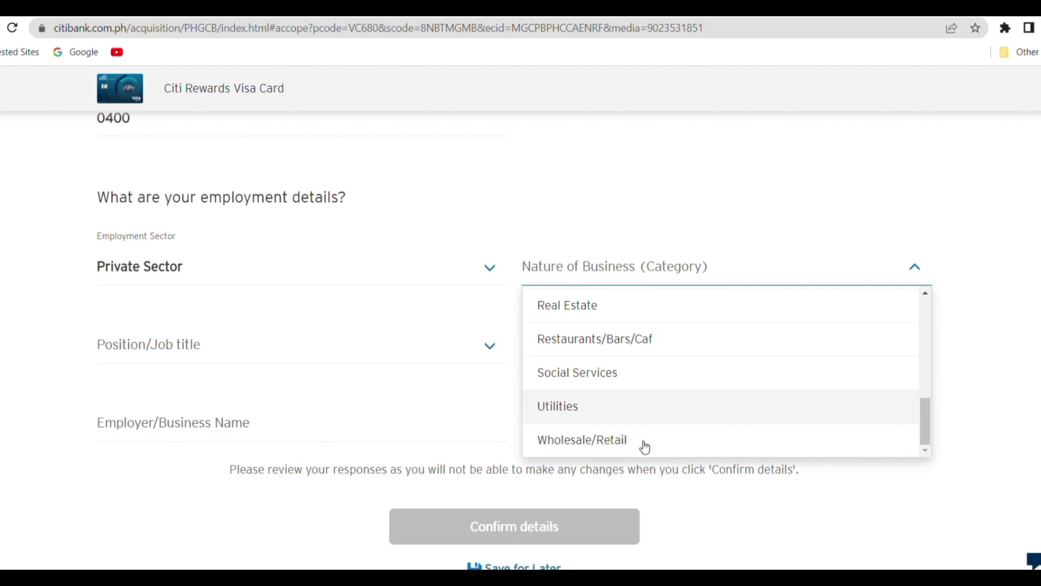
scroll(645, 444, up, 2)
scroll(644, 337, up, 5)
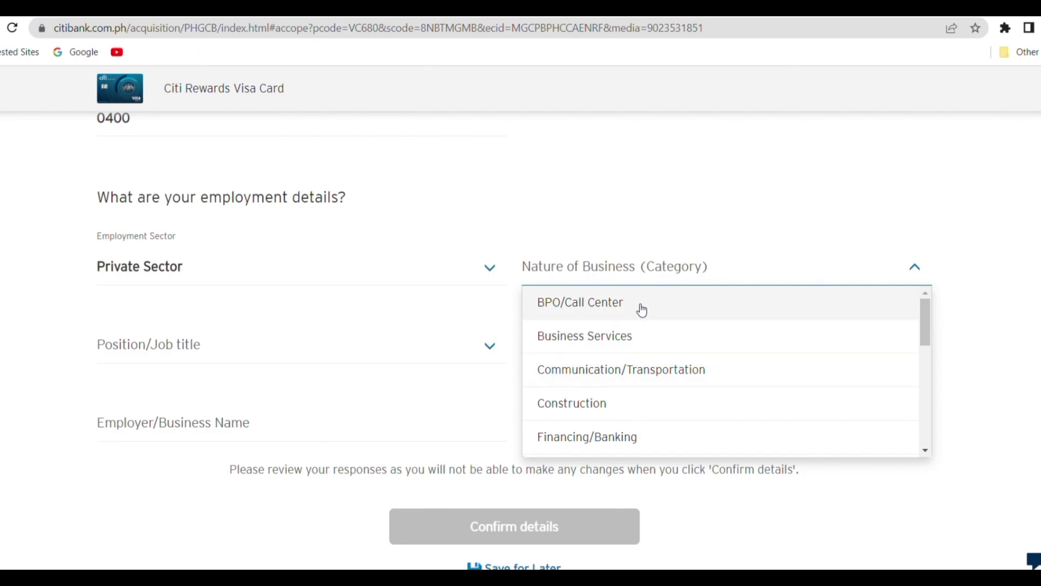
scroll(657, 376, down, 3)
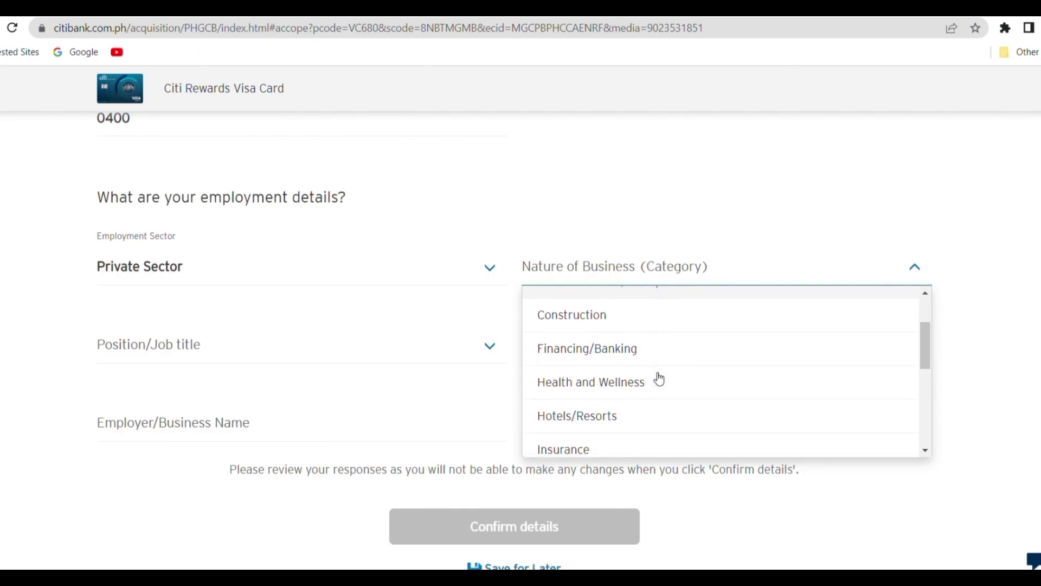
scroll(649, 345, down, 3)
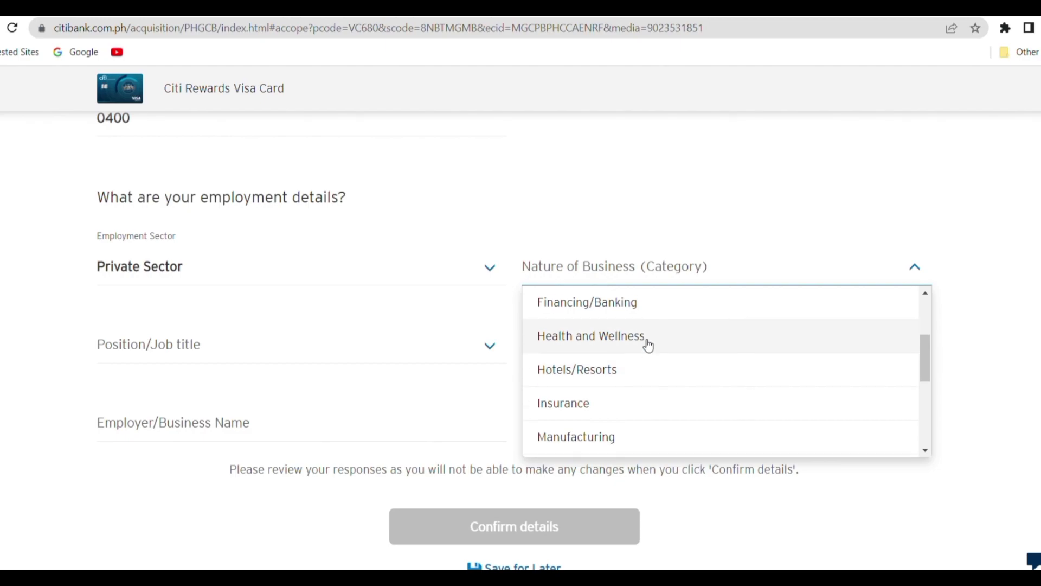
scroll(645, 344, down, 3)
click(626, 372)
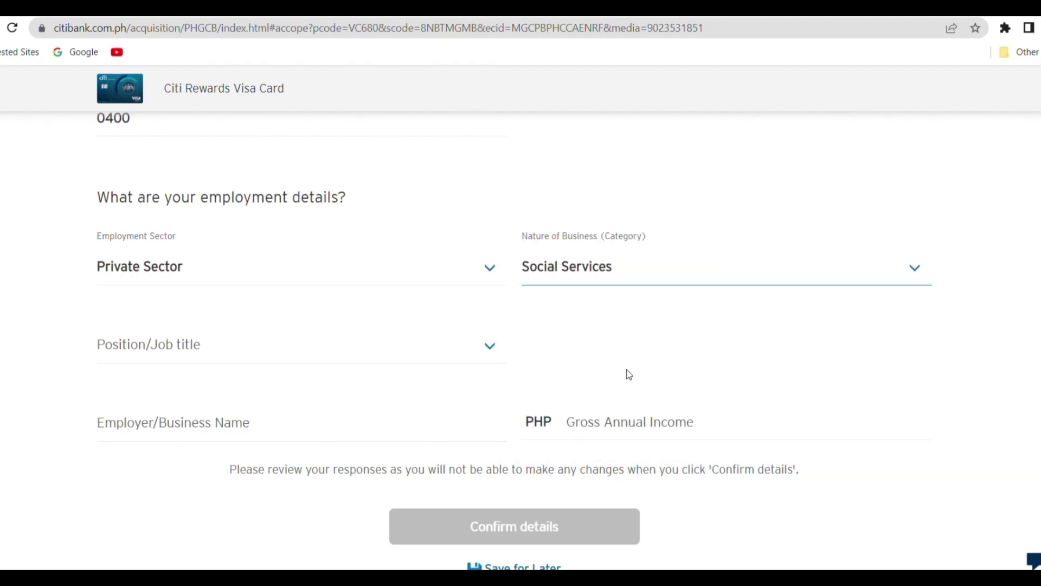
- Pick Administrative Assistants, Receptionists, Secretaries as the position/job title
click(445, 348)
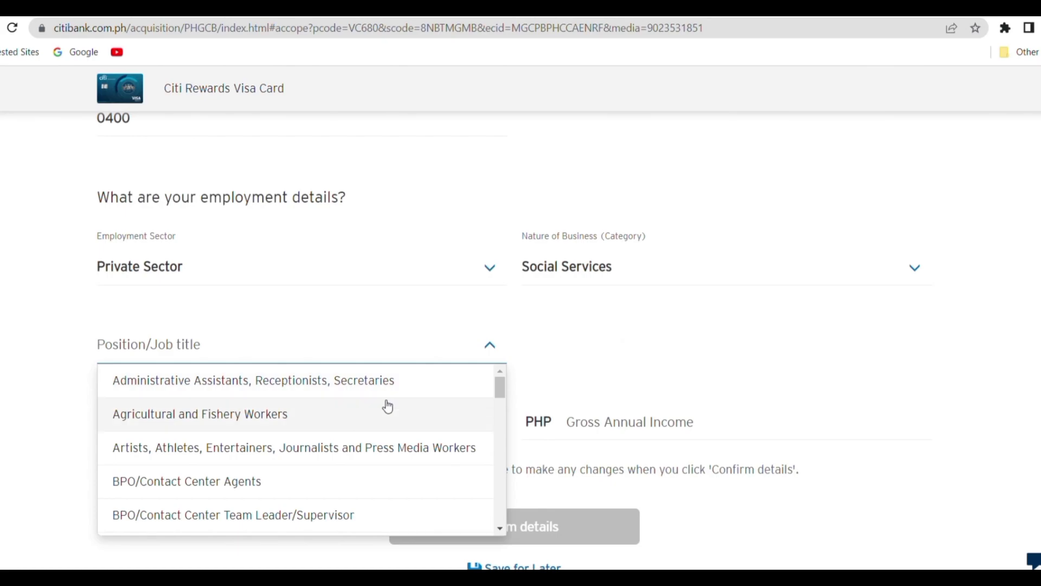
scroll(391, 479, down, 1)
scroll(391, 479, down, 3)
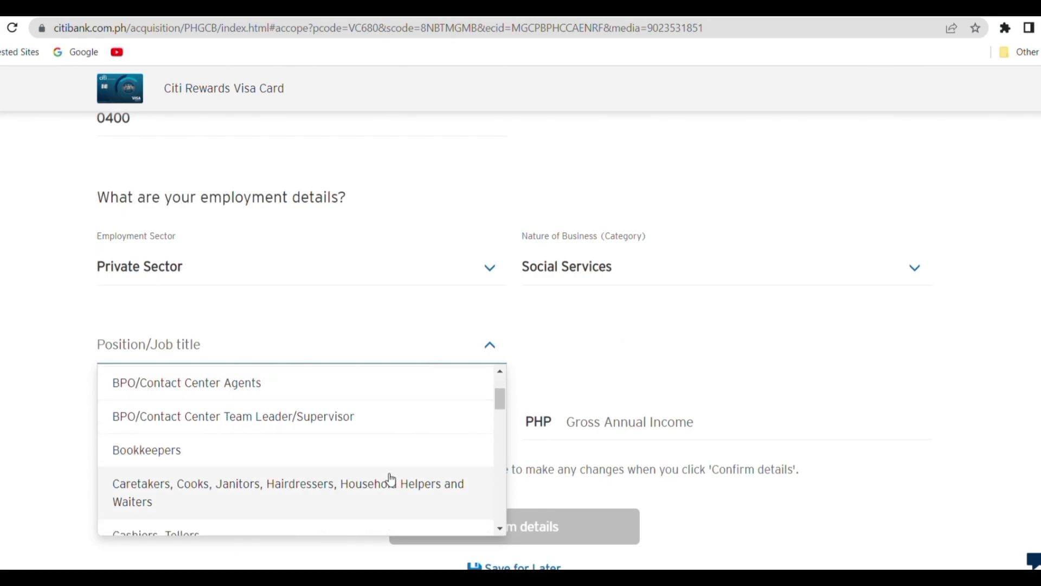
scroll(391, 480, down, 2)
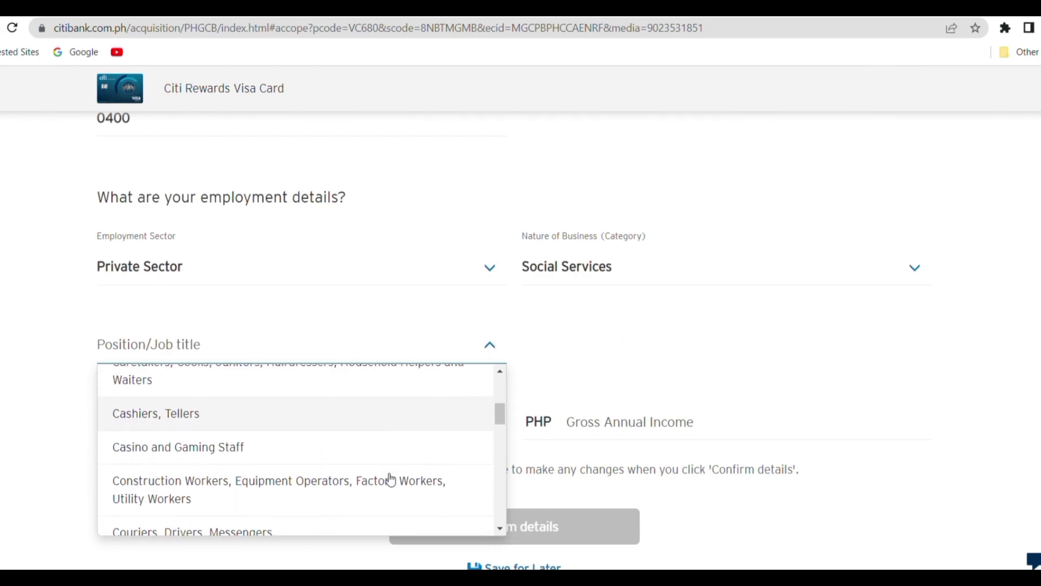
scroll(391, 480, down, 3)
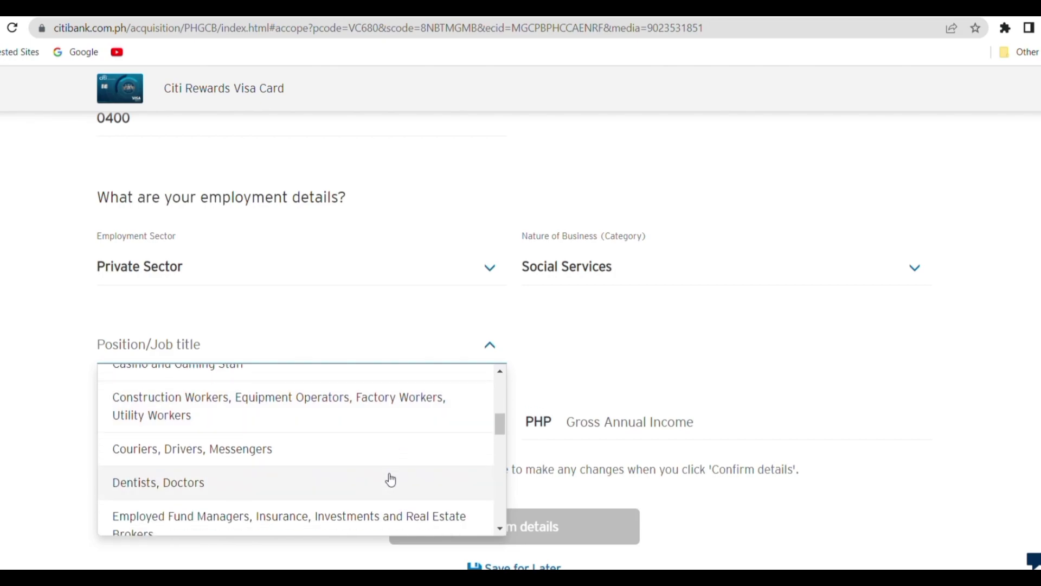
scroll(391, 479, down, 4)
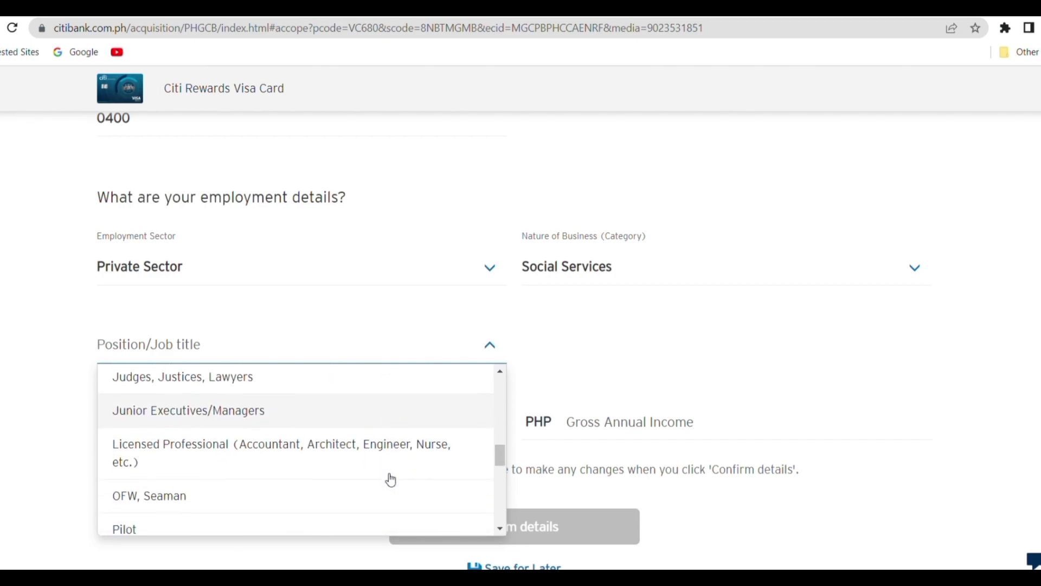
scroll(391, 479, down, 1)
click(388, 479)
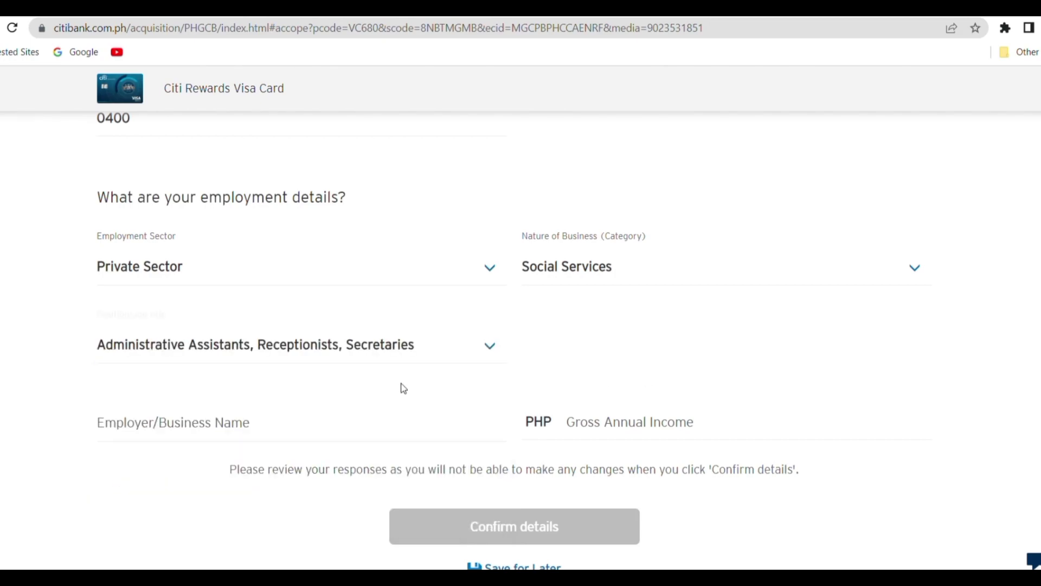
click(421, 434)
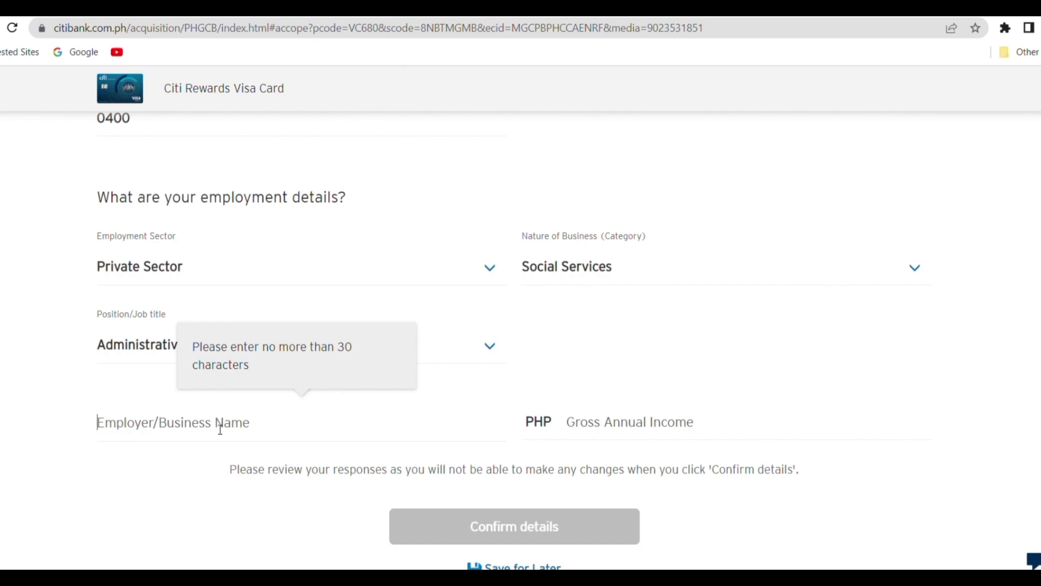
- Enter ABC Company as the employer and start filling in the gross annual income
text(ABC Company)
click(595, 422)
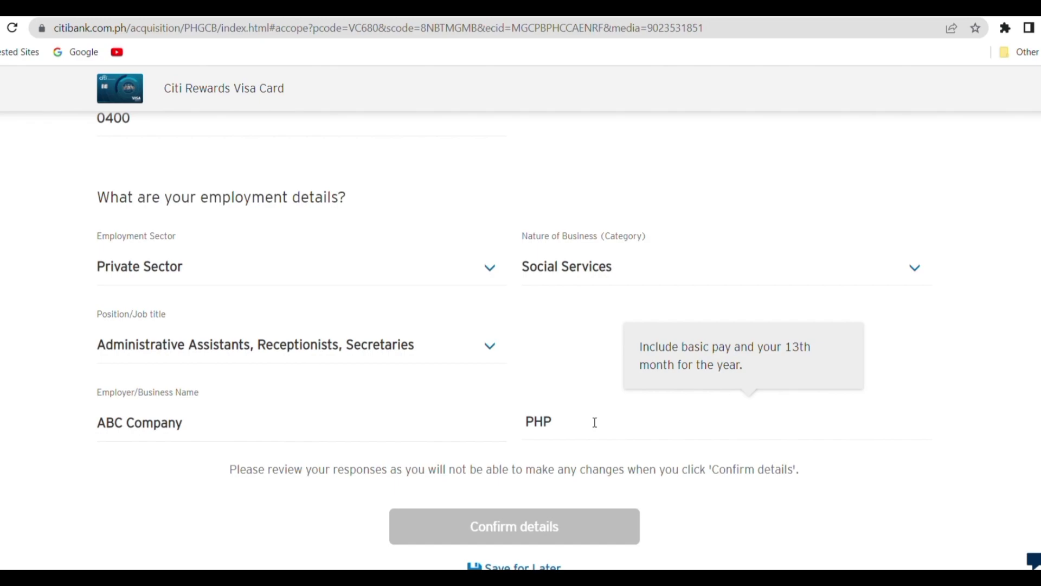
click(594, 422)
text(21000)
key(BackSpace)
key(BackSpace)
text(000)
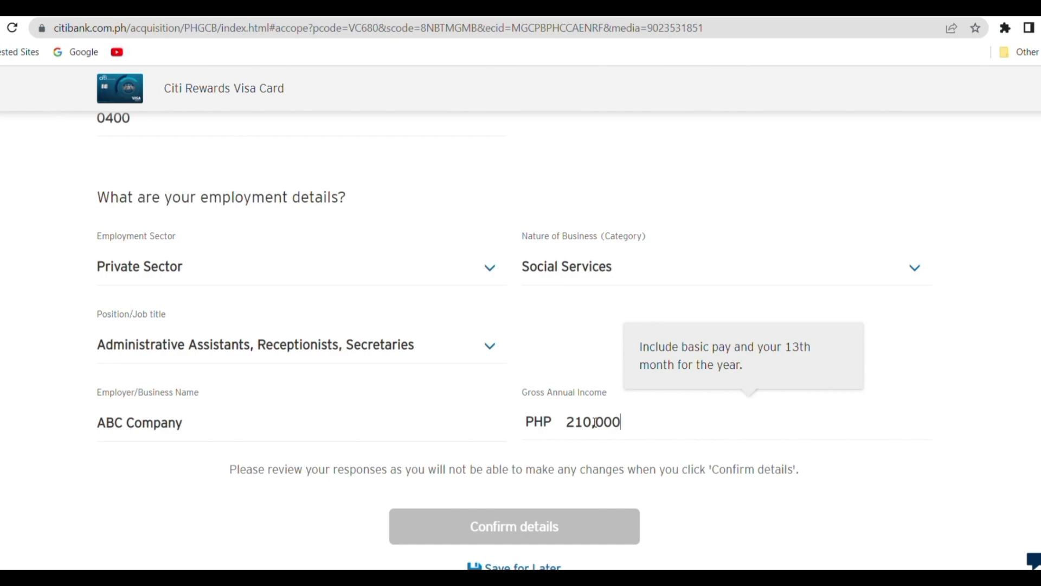
- Correct the gross annual income to 216000 without commas and confirm the details
click(810, 519)
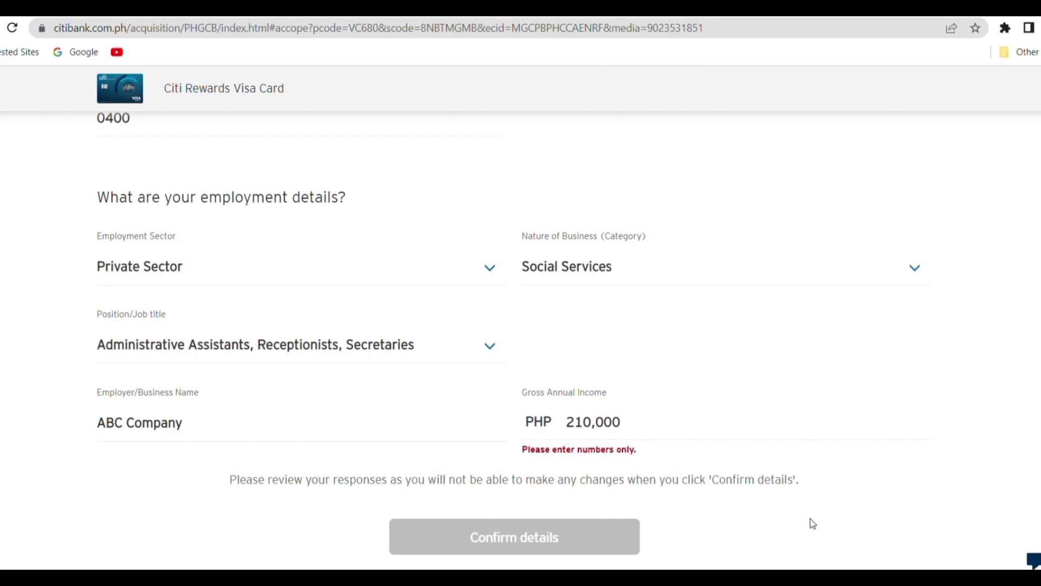
click(607, 425)
key(BackSpace)
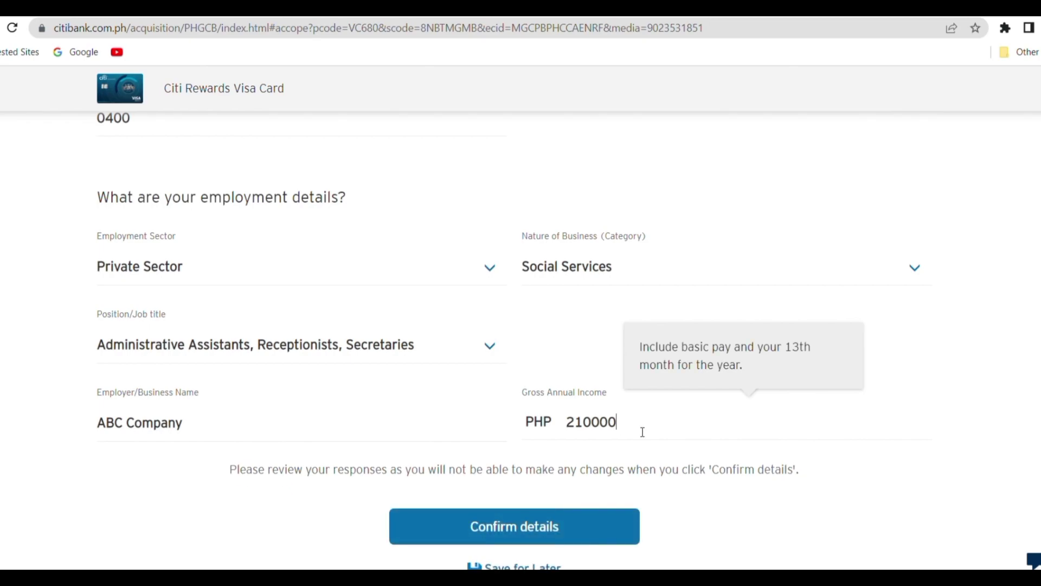
click(595, 436)
key(BackSpace)
key(BackSpace)
text(28)
scroll(564, 461, down, 1)
click(530, 476)
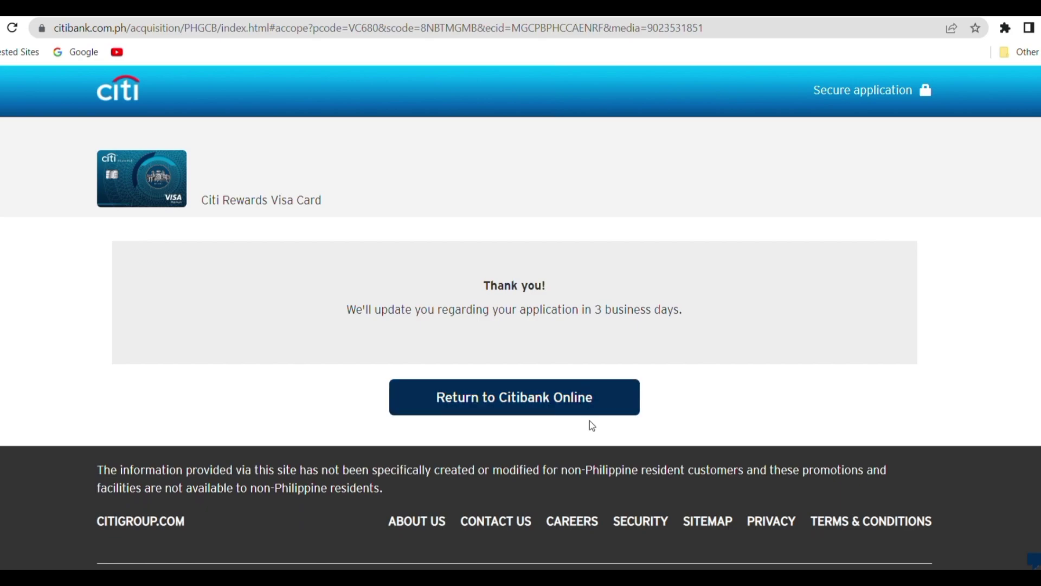
- Leave the Thank you page for the Citi credit cards page via Return to Citibank Online
click(592, 399)
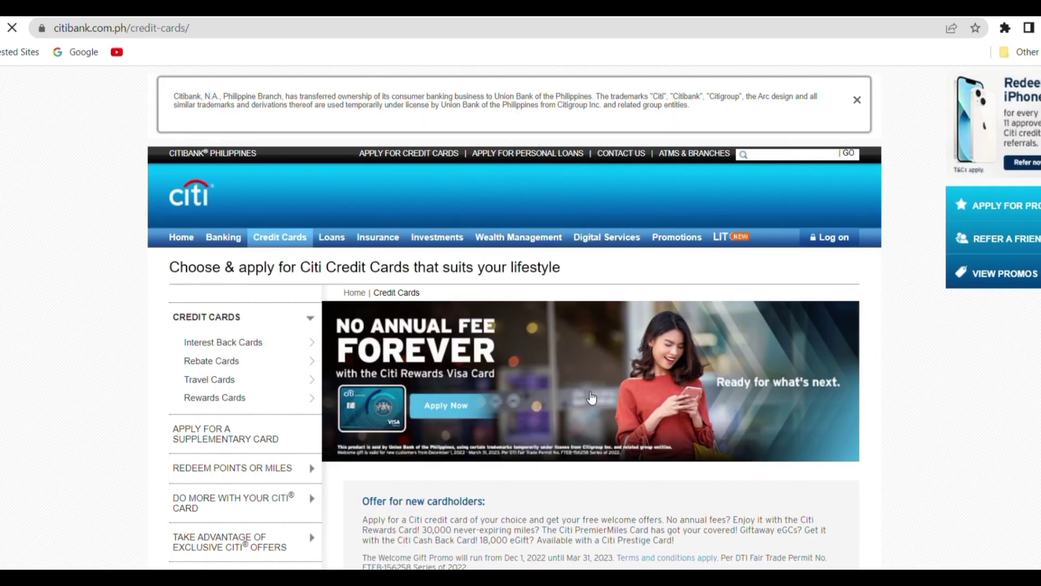
scroll(592, 398, down, 1)
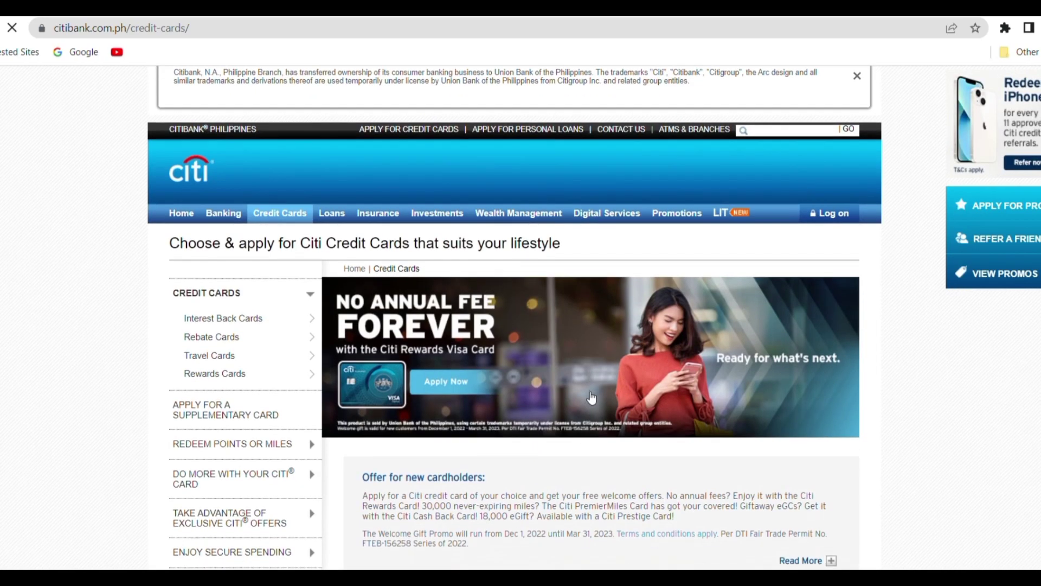
scroll(592, 398, down, 2)
scroll(591, 398, down, 12)
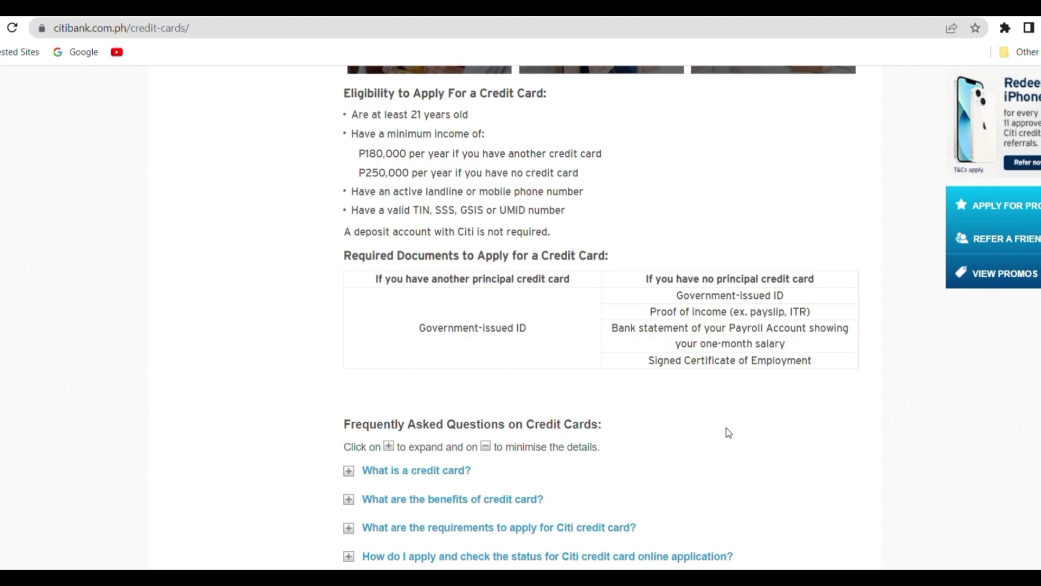
scroll(727, 428, up, 1)
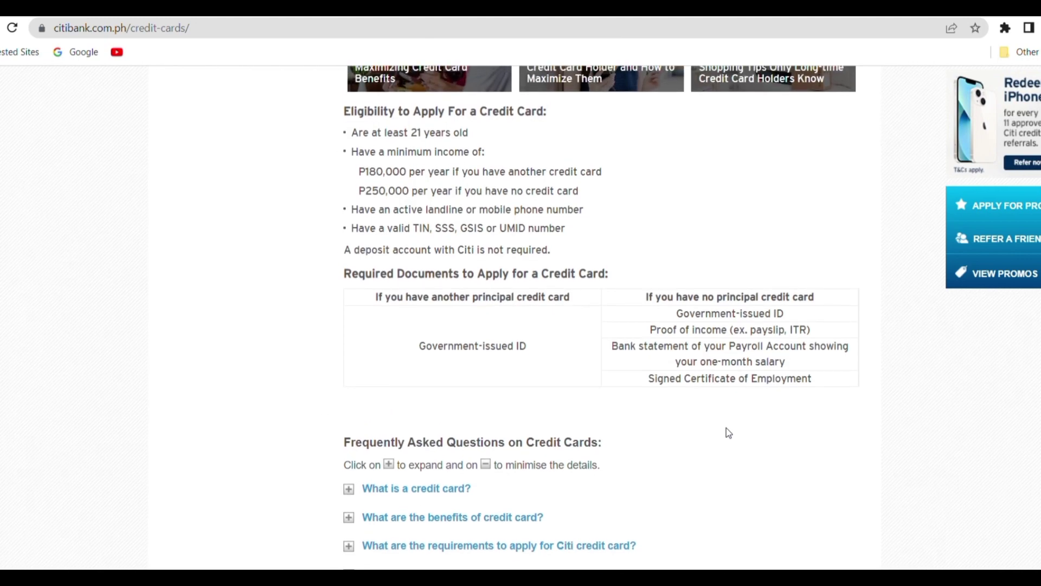
scroll(726, 428, down, 1)
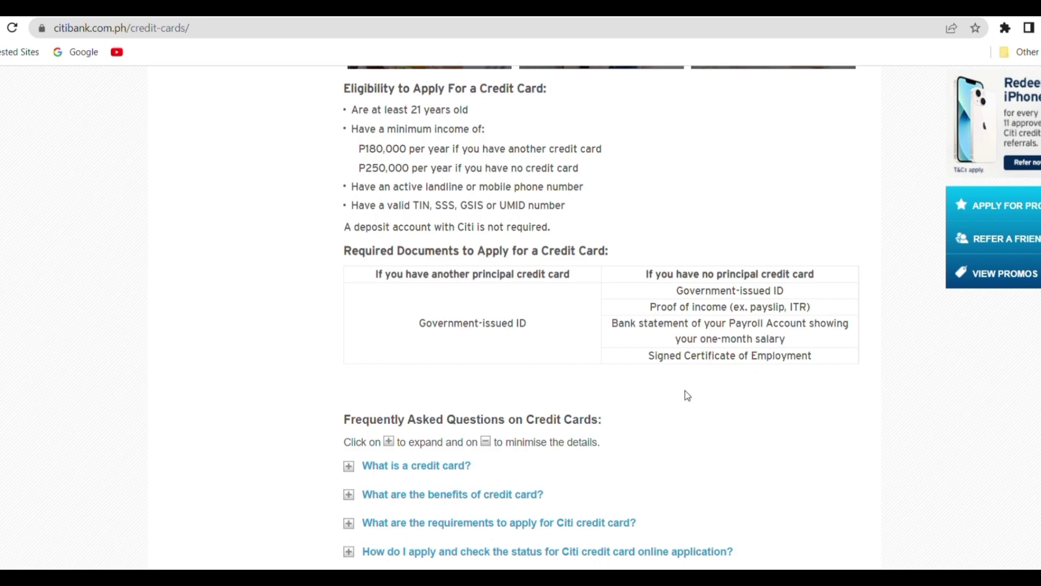
scroll(686, 393, down, 2)
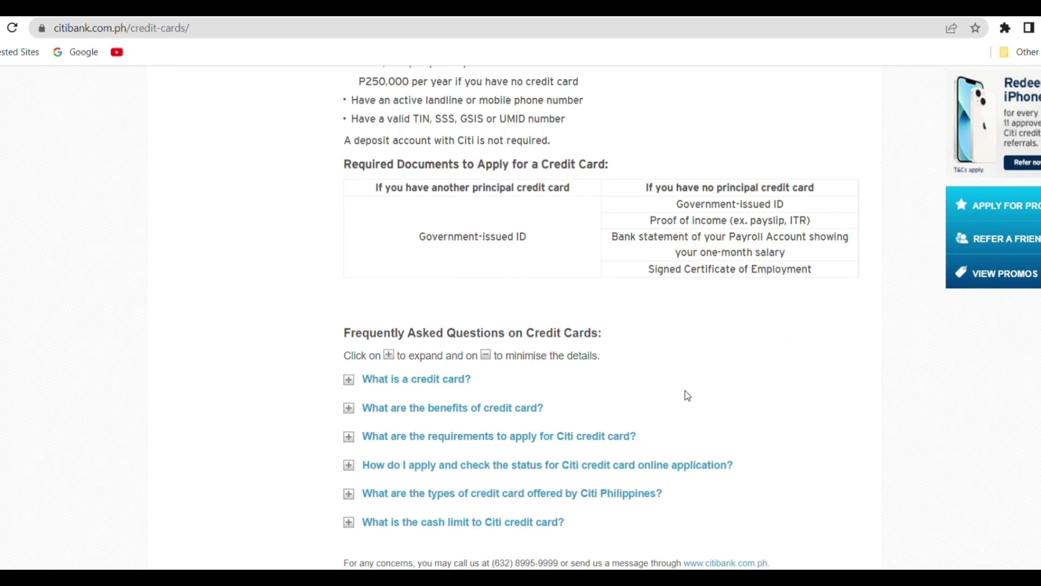
scroll(685, 395, down, 3)
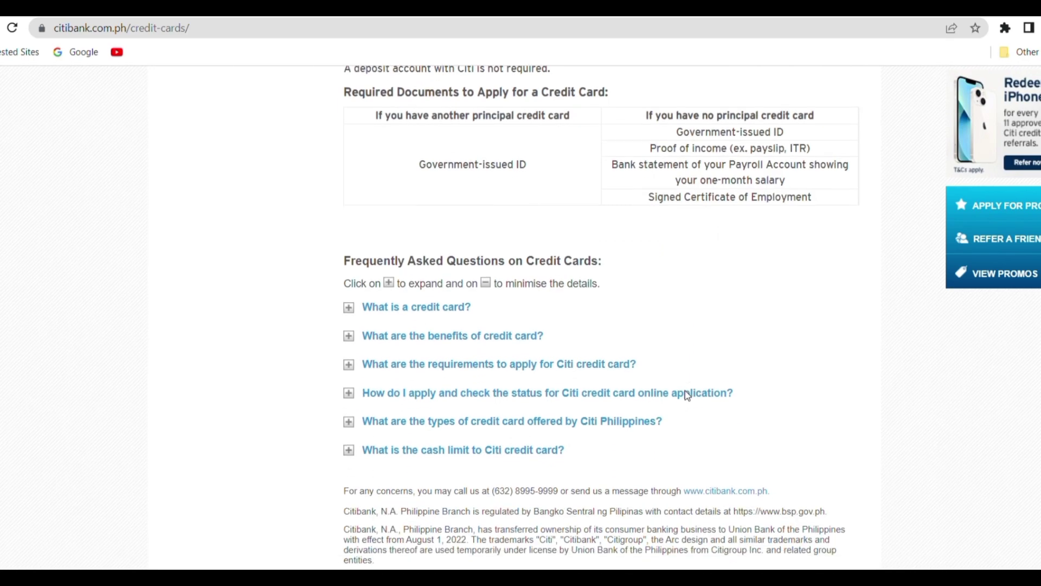
scroll(686, 394, up, 7)
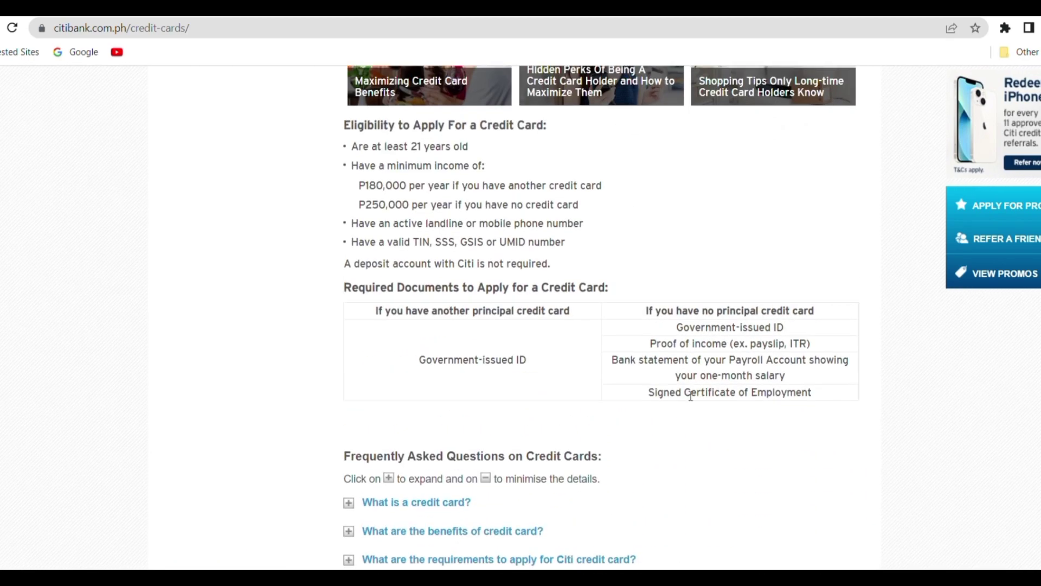
scroll(689, 395, up, 20)
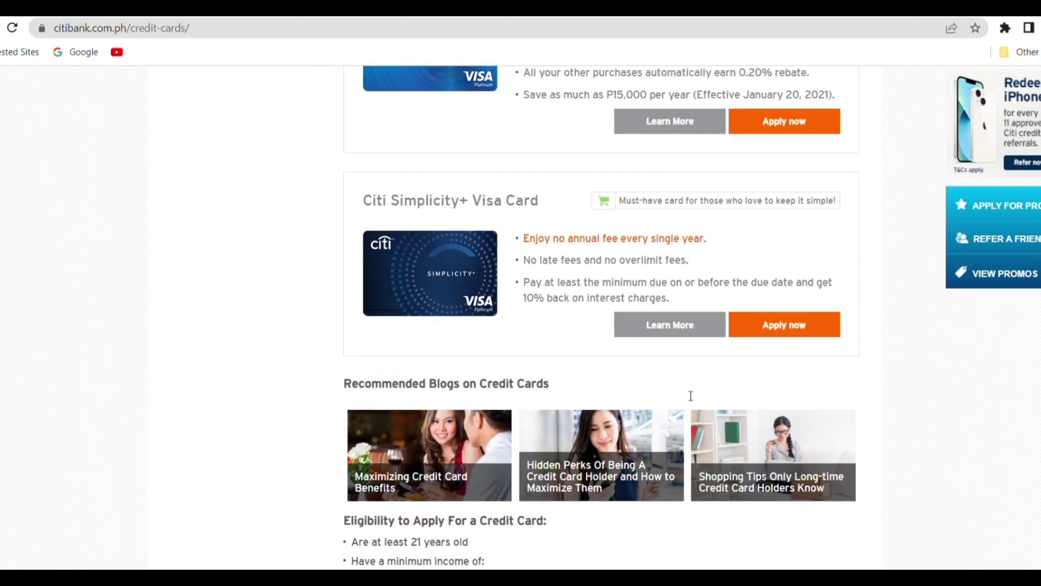
scroll(686, 395, up, 2)
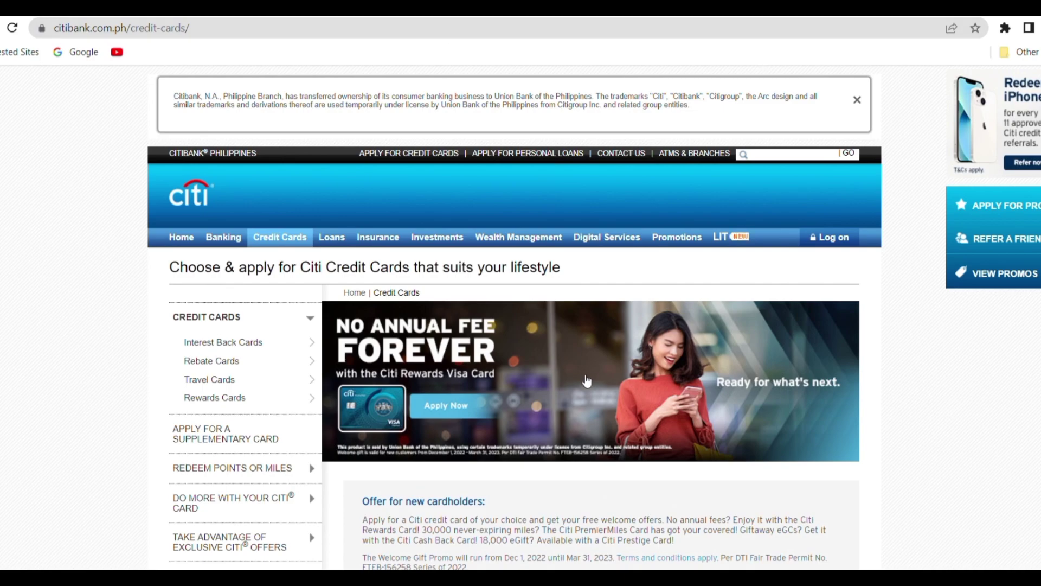
- Show all 7 Citi Visa cards, look through them, then return to the page top
scroll(586, 382, down, 3)
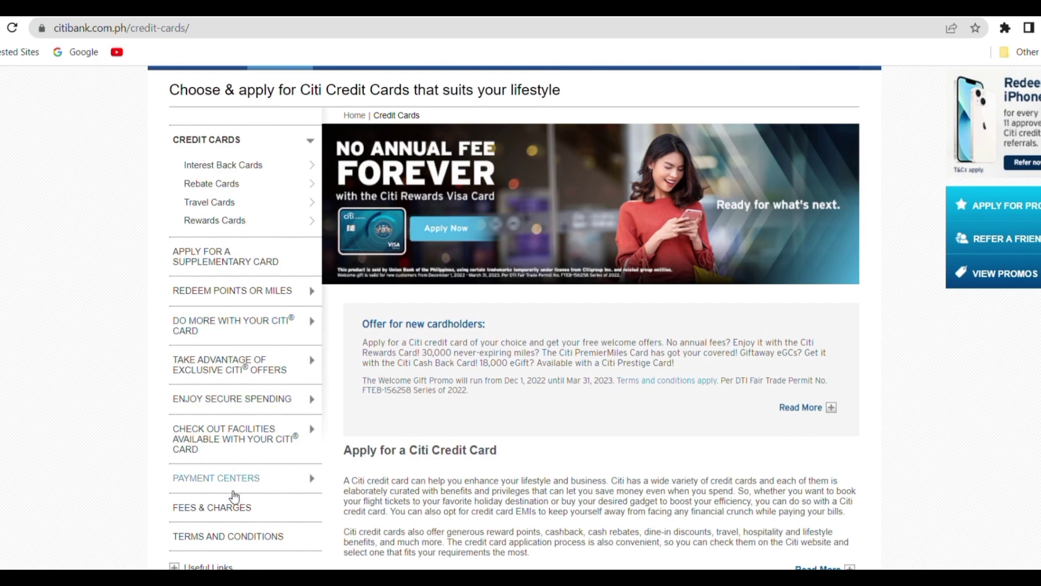
scroll(234, 496, down, 2)
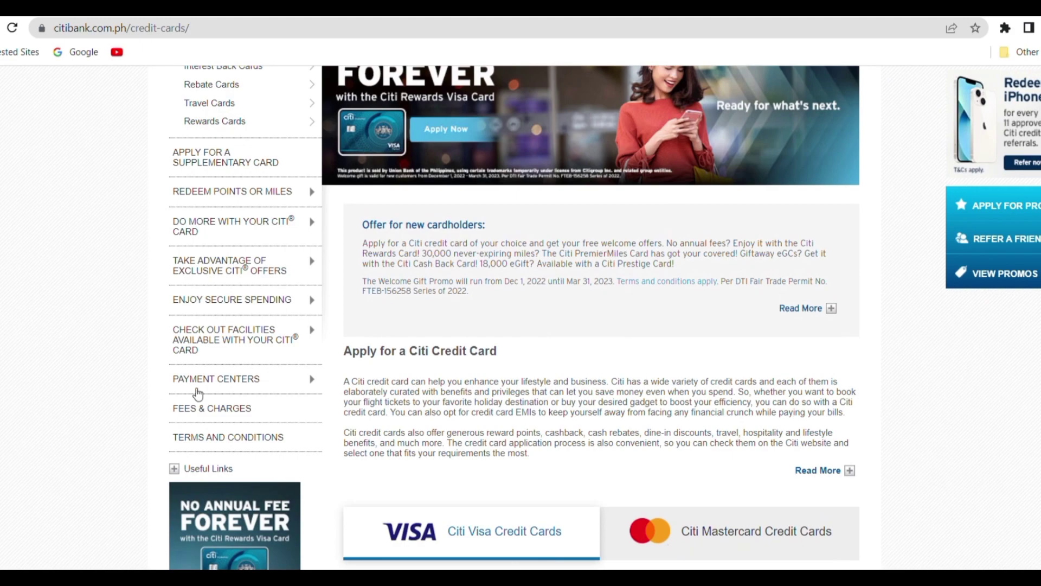
scroll(597, 469, down, 2)
scroll(596, 475, down, 1)
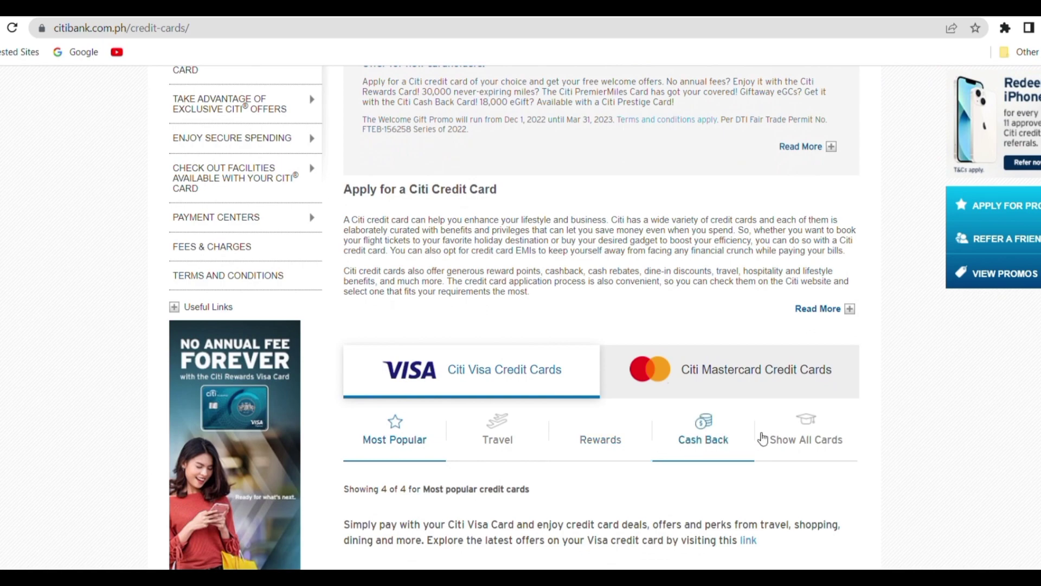
click(801, 444)
scroll(799, 444, down, 3)
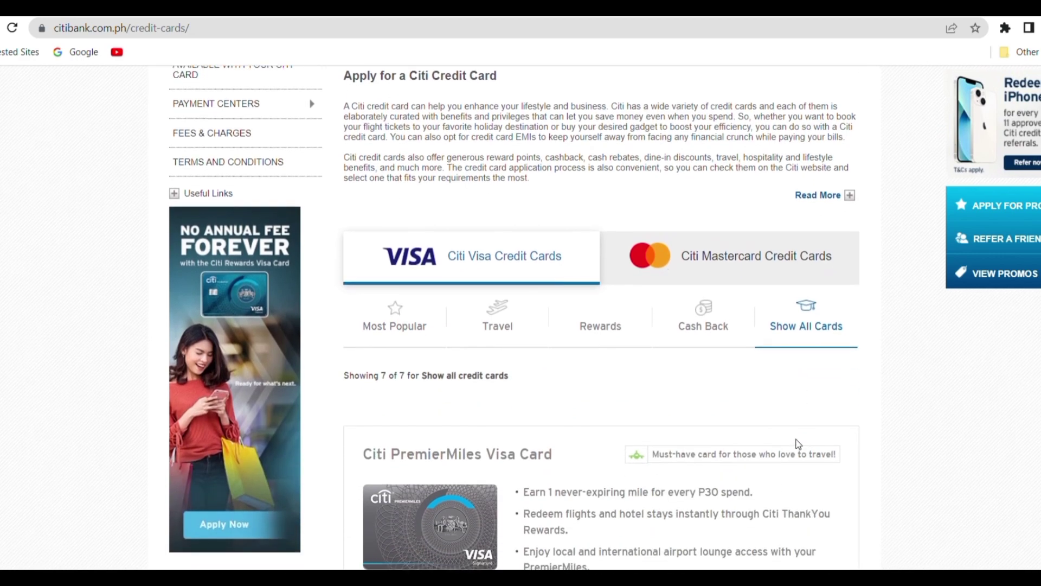
scroll(798, 443, down, 4)
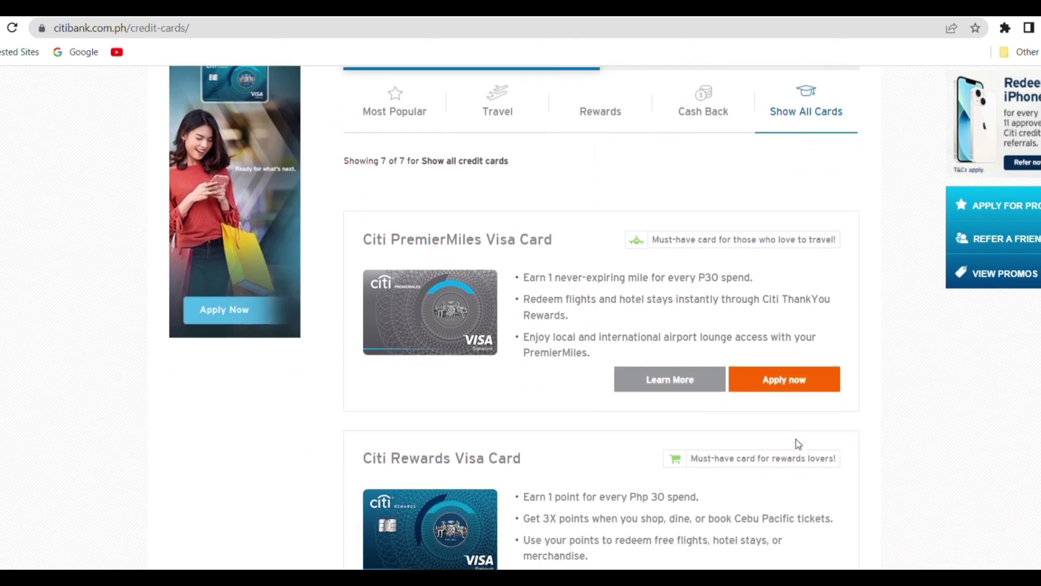
scroll(798, 444, down, 6)
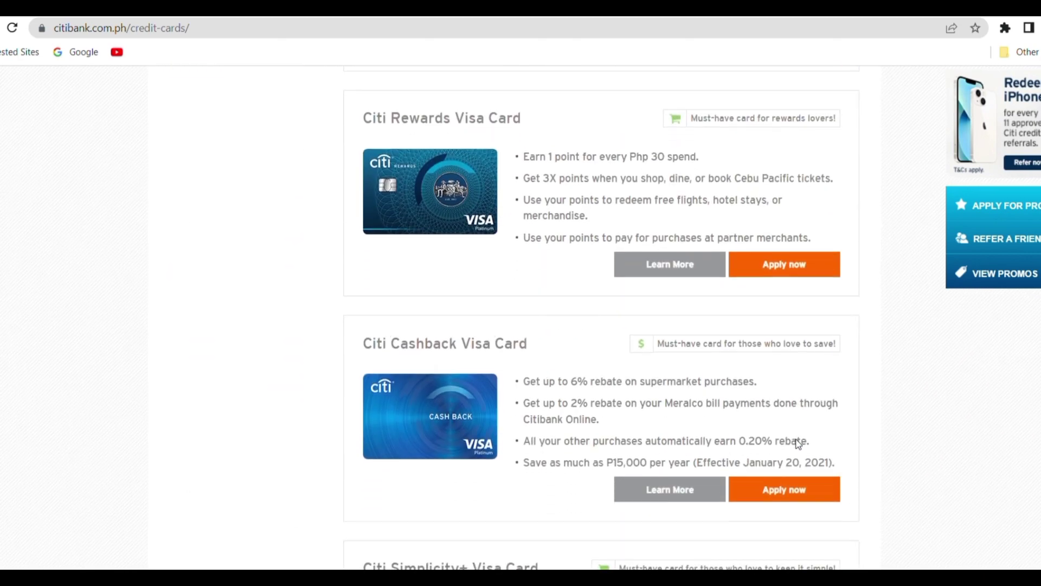
scroll(798, 444, down, 3)
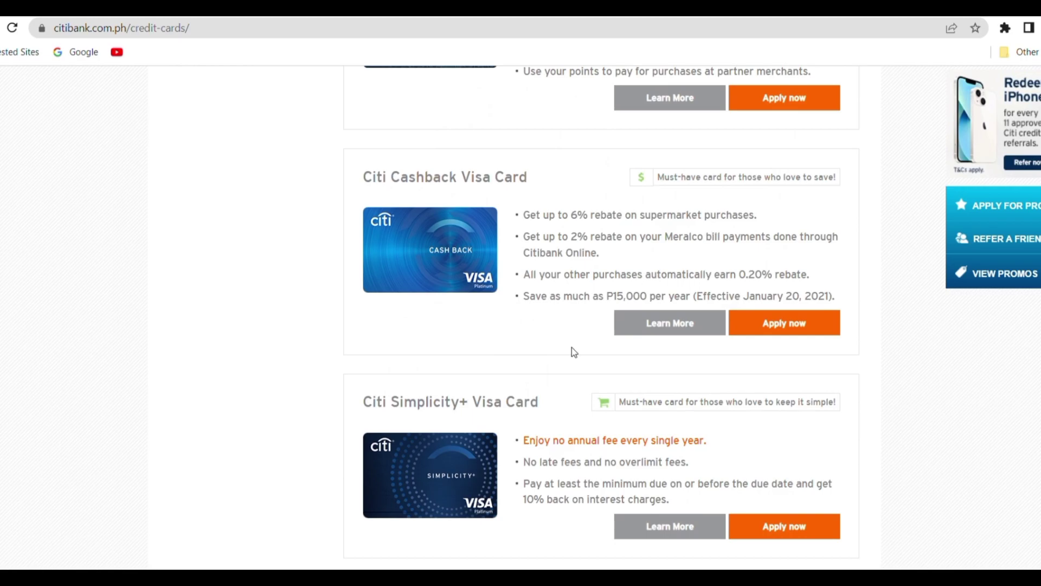
key(Home)
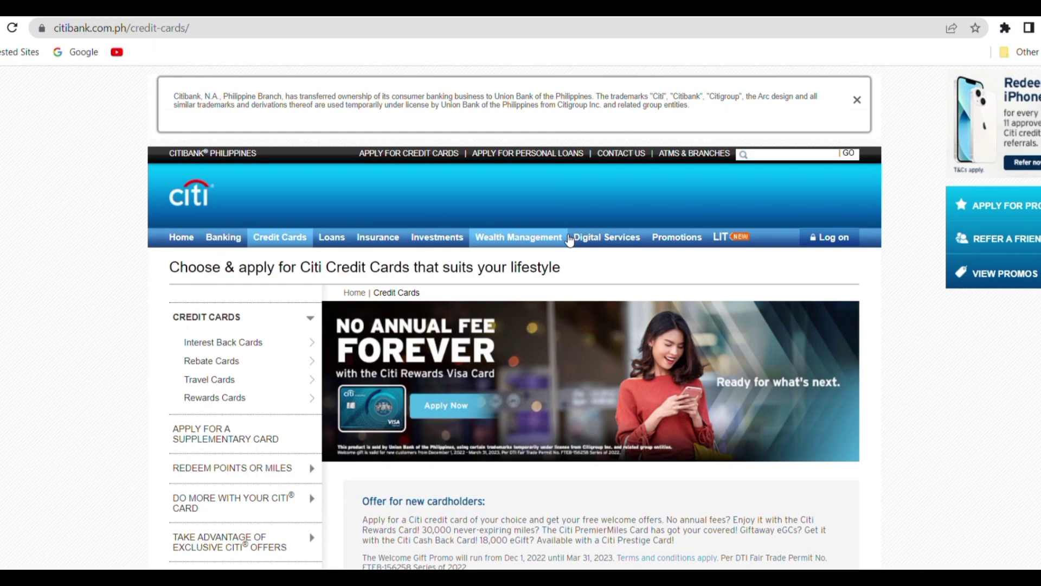